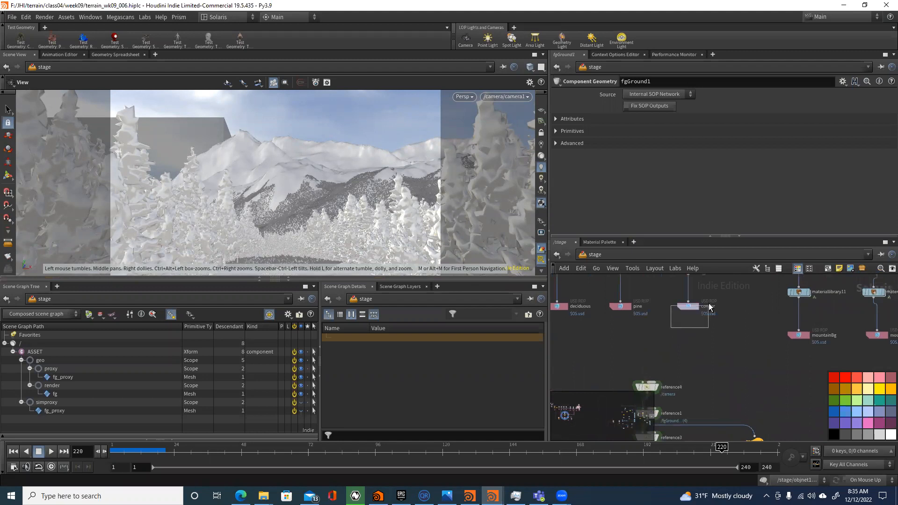
Step: Examine the stage network, inspecting the camera reference and the surrounding asset and tree node chains
{"action": "left_click_drag", "start_coordinate": [612, 340], "coordinate": [629, 304]}
{"action": "middle_click_drag", "start_coordinate": [608, 351], "coordinate": [654, 324]}
{"action": "left_click_drag", "start_coordinate": [621, 297], "coordinate": [773, 357]}
{"action": "middle_click_drag", "start_coordinate": [772, 357], "coordinate": [706, 301]}
{"action": "scroll", "coordinate": [707, 303], "scroll_direction": "down", "scroll_amount": 4}
{"action": "middle_click_drag", "start_coordinate": [764, 329], "coordinate": [648, 344]}
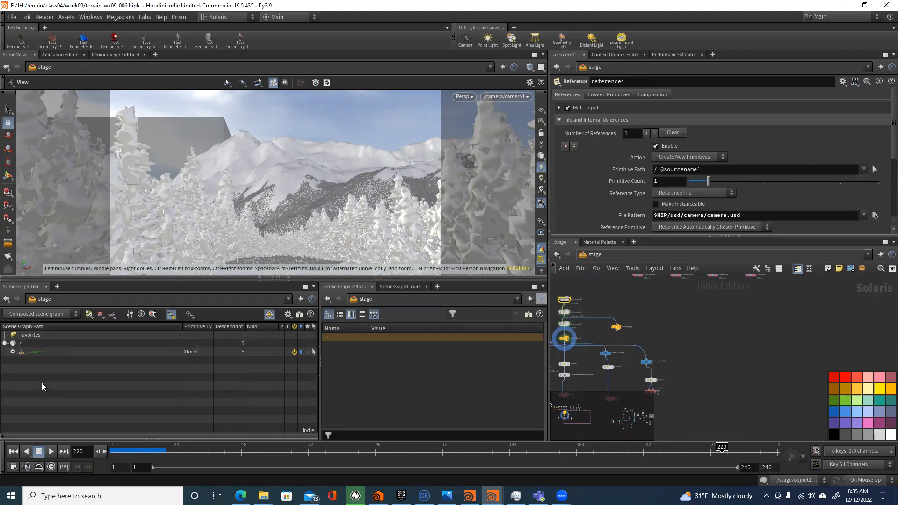
{"action": "middle_click_drag", "start_coordinate": [736, 329], "coordinate": [717, 350]}
{"action": "middle_click_drag", "start_coordinate": [658, 337], "coordinate": [727, 368]}
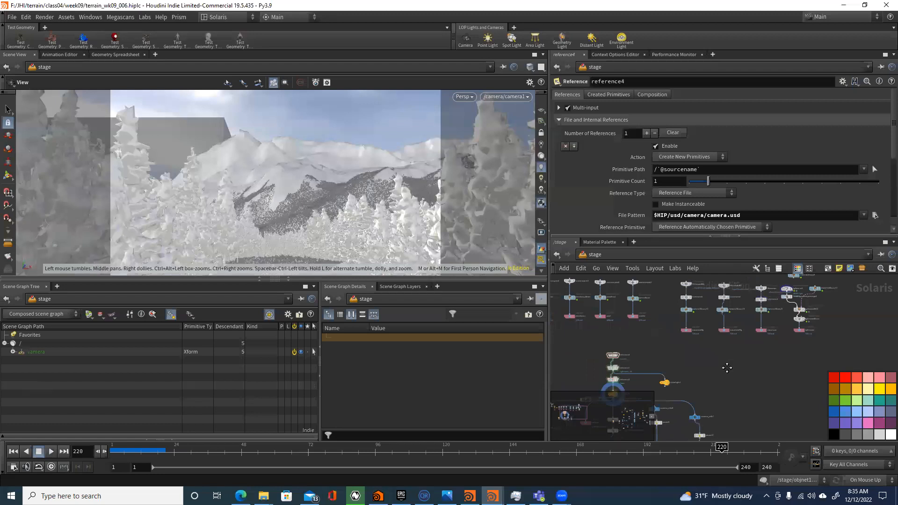
{"action": "scroll", "coordinate": [637, 392], "scroll_direction": "up", "scroll_amount": 5}
{"action": "middle_click_drag", "start_coordinate": [651, 335], "coordinate": [683, 402]}
{"action": "scroll", "coordinate": [682, 408], "scroll_direction": "down", "scroll_amount": 4}
{"action": "scroll", "coordinate": [640, 344], "scroll_direction": "up", "scroll_amount": 4}
{"action": "middle_click_drag", "start_coordinate": [621, 348], "coordinate": [798, 400]}
{"action": "scroll", "coordinate": [811, 398], "scroll_direction": "down", "scroll_amount": 4}
{"action": "scroll", "coordinate": [710, 341], "scroll_direction": "up", "scroll_amount": 5}
{"action": "left_click_drag", "start_coordinate": [706, 316], "coordinate": [653, 342]}
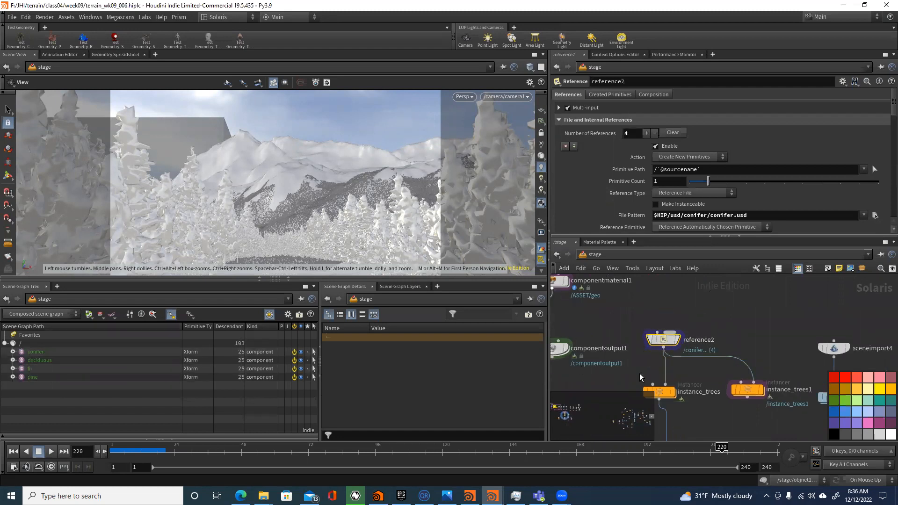
{"action": "middle_click_drag", "start_coordinate": [773, 423], "coordinate": [643, 354]}
{"action": "scroll", "coordinate": [644, 355], "scroll_direction": "down", "scroll_amount": 4}
{"action": "middle_click_drag", "start_coordinate": [705, 383], "coordinate": [653, 361]}
{"action": "scroll", "coordinate": [767, 381], "scroll_direction": "down", "scroll_amount": 3}
{"action": "key", "text": "ctrl+v"}
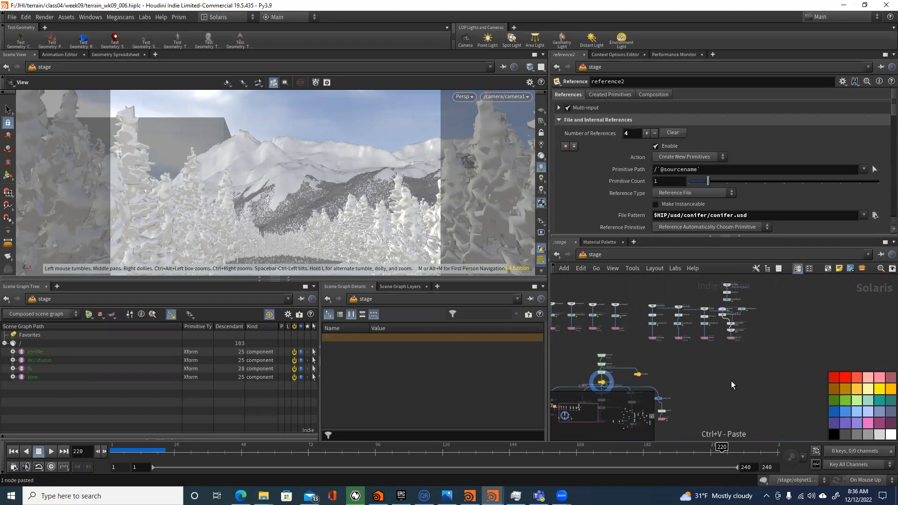
{"action": "middle_click_drag", "start_coordinate": [746, 386], "coordinate": [765, 392]}
{"action": "scroll", "coordinate": [765, 391], "scroll_direction": "up", "scroll_amount": 4}
{"action": "scroll", "coordinate": [765, 391], "scroll_direction": "down", "scroll_amount": 4}
{"action": "middle_click_drag", "start_coordinate": [703, 377], "coordinate": [782, 396]}
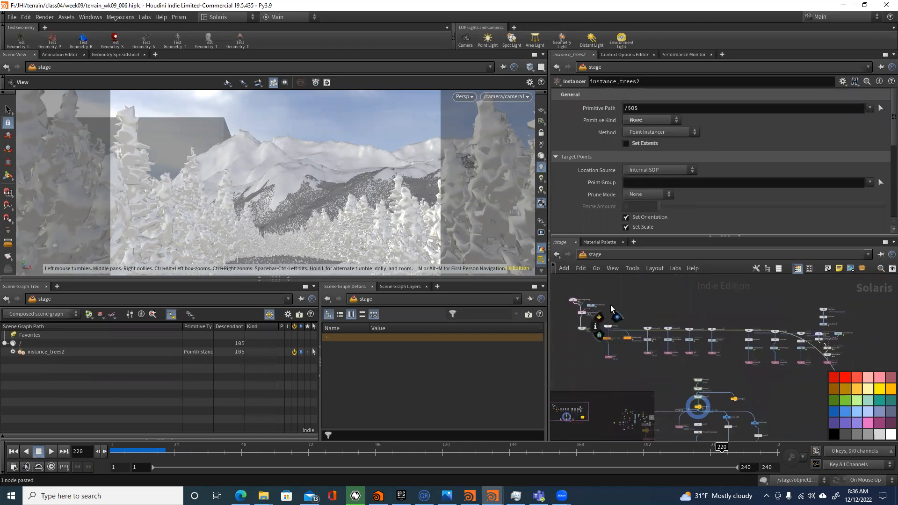
Step: Duplicate the reference2 node into an empty area of the network and display the copy
{"action": "left_click", "coordinate": [607, 326]}
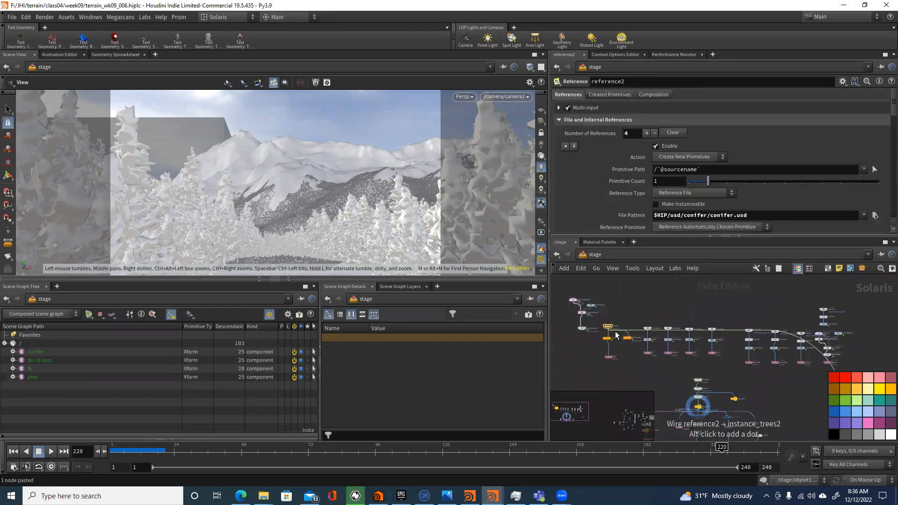
{"action": "middle_click_drag", "start_coordinate": [803, 396], "coordinate": [647, 348]}
{"action": "left_click_drag", "start_coordinate": [650, 349], "coordinate": [706, 372]}
{"action": "key", "text": "ctrl+c"}
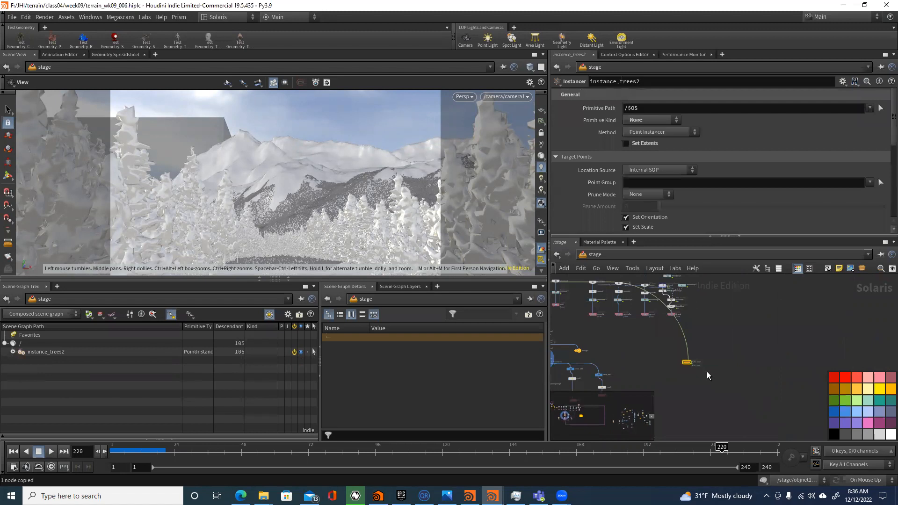
{"action": "key", "text": "ctrl+v"}
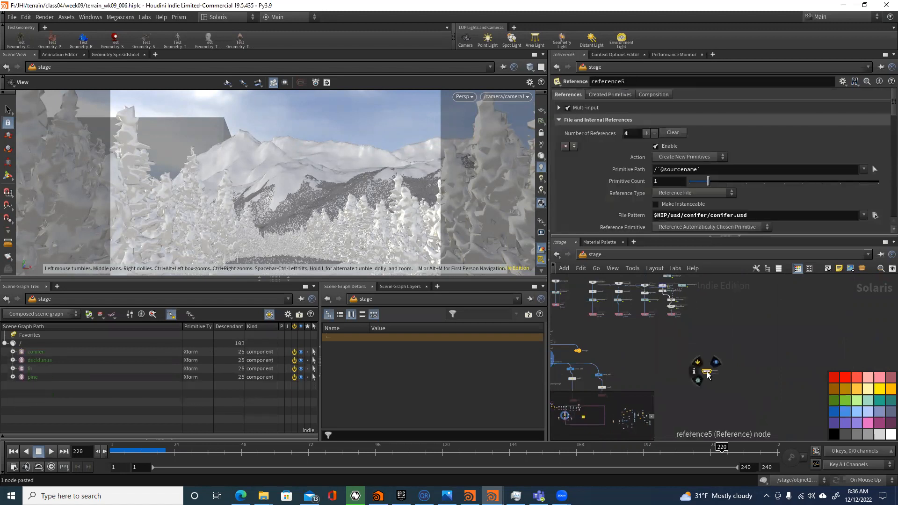
{"action": "mouse_move", "coordinate": [752, 378]}
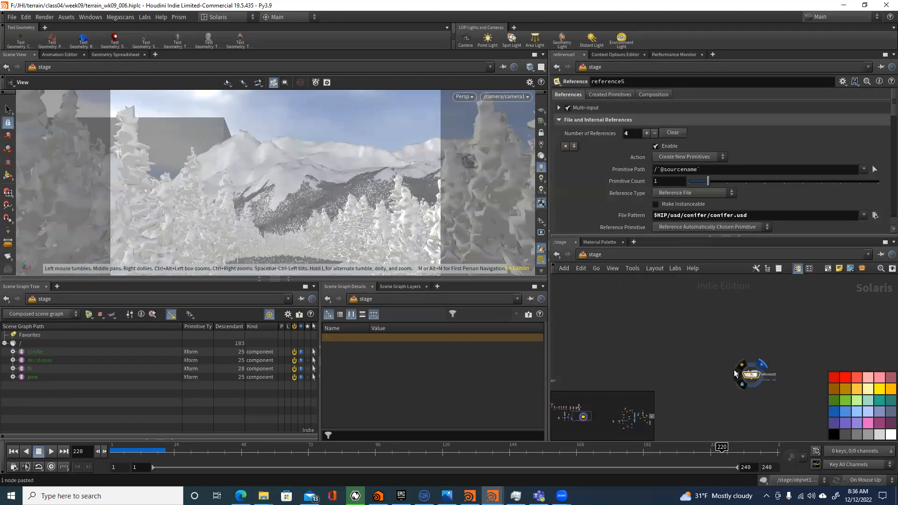
Step: Frame the referenced trees in the viewport and set the copied node's number of references to 1
{"action": "left_click_drag", "start_coordinate": [752, 375], "coordinate": [734, 369]}
{"action": "key", "text": "space+g"}
{"action": "mouse_move", "coordinate": [351, 220]}
{"action": "left_mouse_down"}
{"action": "mouse_move", "coordinate": [332, 204]}
{"action": "mouse_move", "coordinate": [344, 225]}
{"action": "left_mouse_up"}
{"action": "mouse_move", "coordinate": [733, 363]}
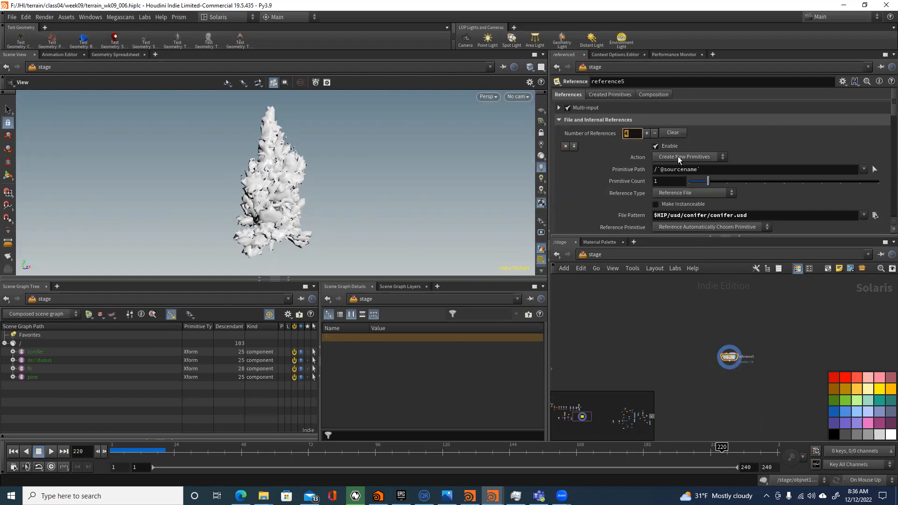
{"action": "type", "text": "1"}
{"action": "key", "text": "Return"}
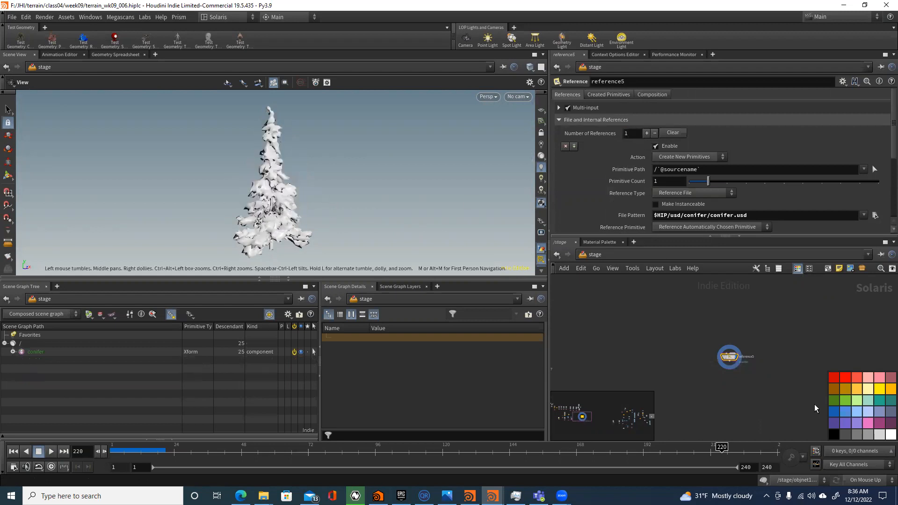
Step: Add a Transform node below the conifer reference node
{"action": "middle_click_drag", "start_coordinate": [756, 385], "coordinate": [758, 364]}
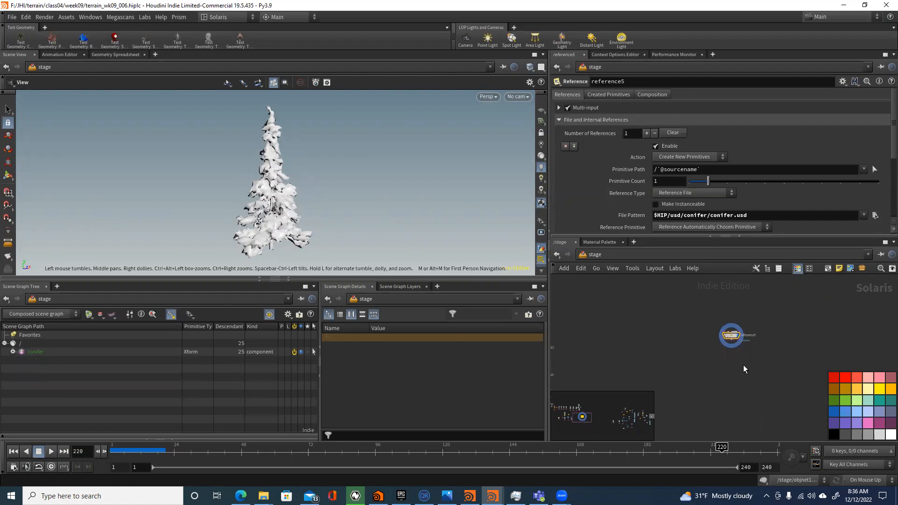
{"action": "key", "text": "Tab"}
{"action": "type", "text": "tra"}
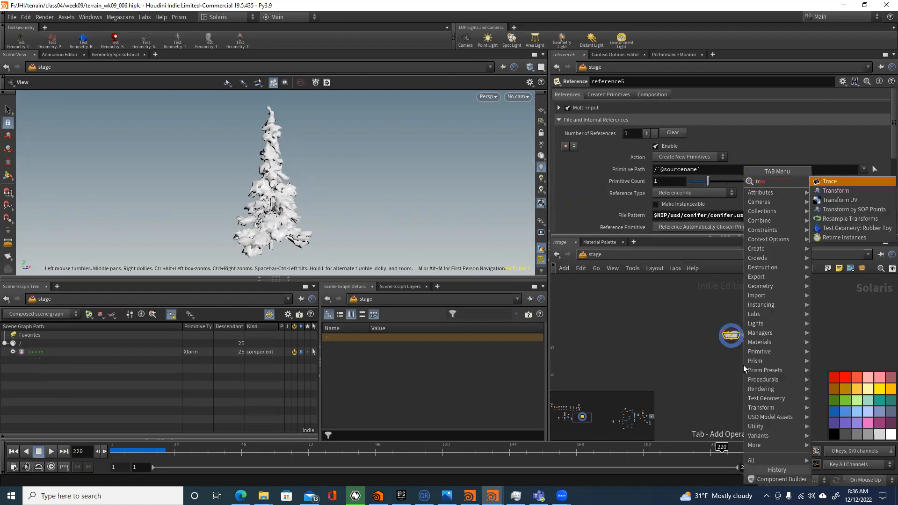
{"action": "key", "text": "Down"}
{"action": "key", "text": "Return"}
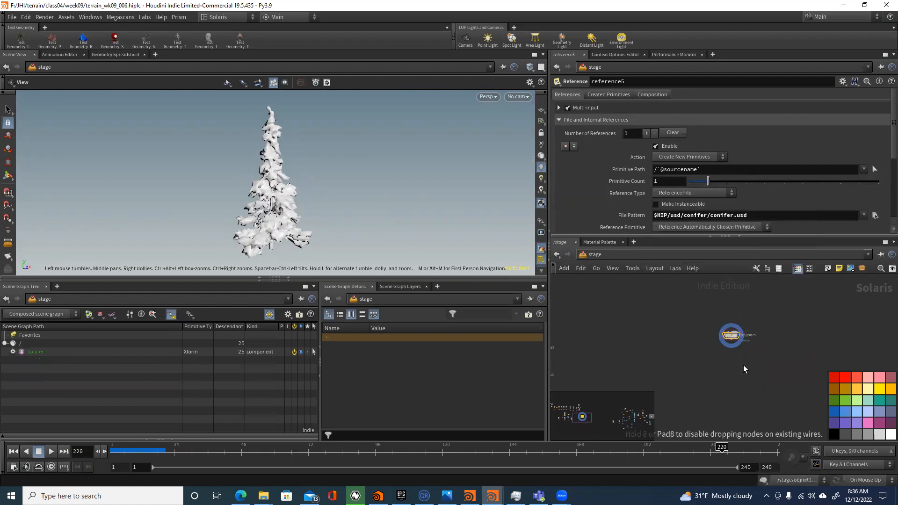
{"action": "left_click", "coordinate": [743, 365]}
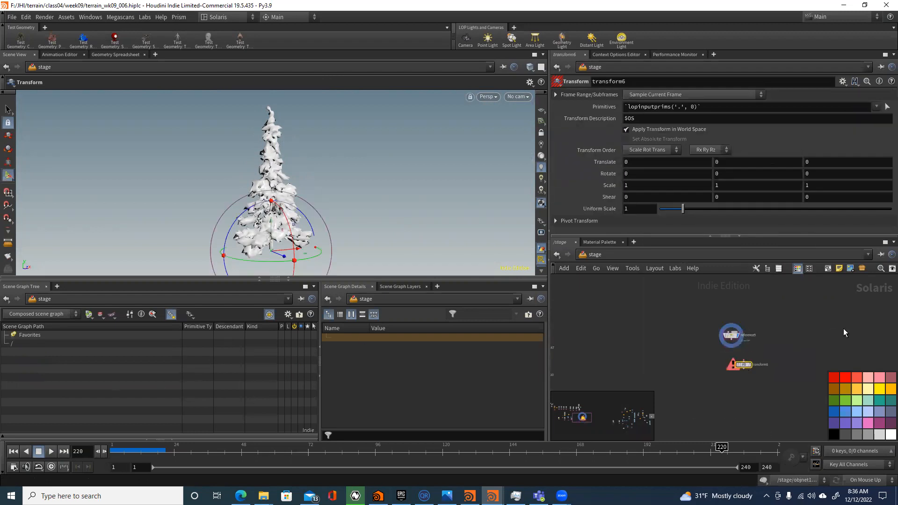
Step: Wire the conifer reference into the Transform node and align the Transform beneath it
{"action": "left_click_drag", "start_coordinate": [677, 348], "coordinate": [677, 349]}
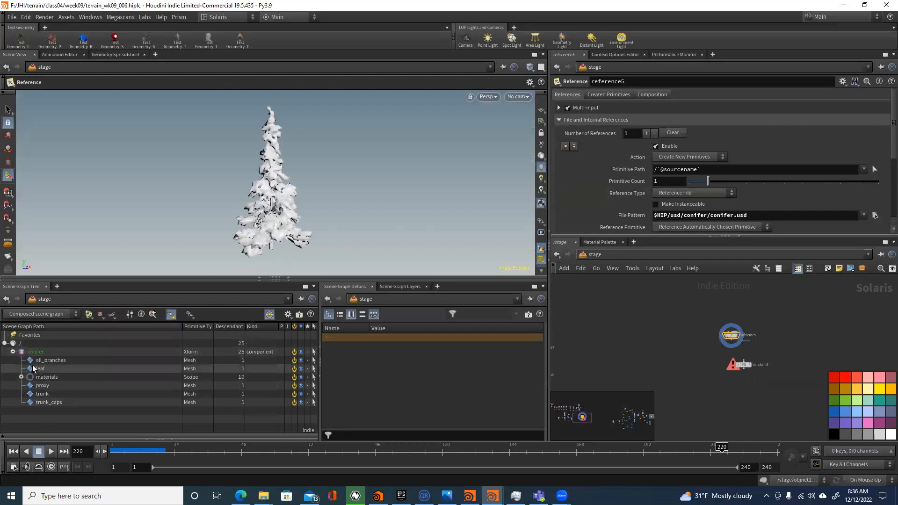
{"action": "left_click", "coordinate": [13, 351]}
{"action": "left_click", "coordinate": [740, 359]}
{"action": "left_click", "coordinate": [719, 342]}
{"action": "left_click_drag", "start_coordinate": [742, 364], "coordinate": [732, 363]}
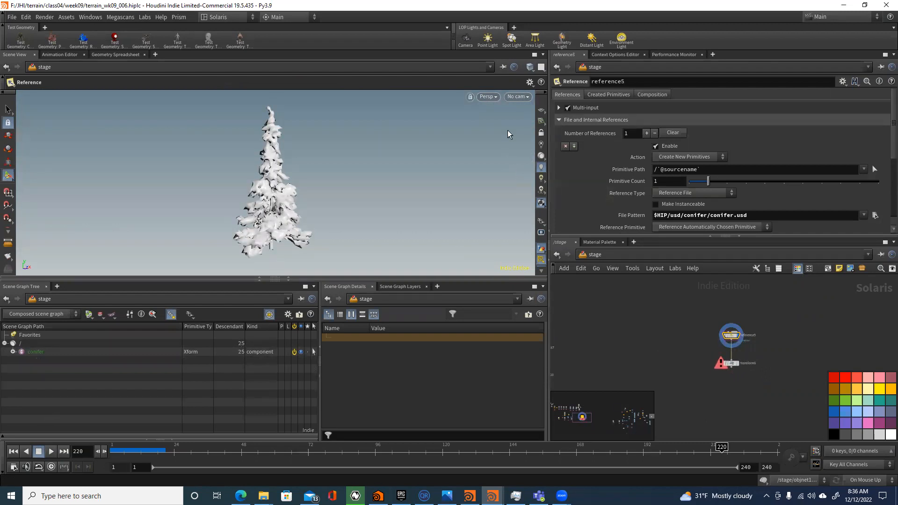
Step: Reframe the conifer smaller in the viewport and create a new camera from that view
{"action": "right_click_drag", "start_coordinate": [464, 176], "coordinate": [225, 183], "text": "alt"}
{"action": "left_click_drag", "start_coordinate": [224, 183], "coordinate": [404, 194], "text": "alt"}
{"action": "middle_click_drag", "start_coordinate": [404, 195], "coordinate": [298, 212], "text": "alt"}
{"action": "left_click", "coordinate": [519, 96]}
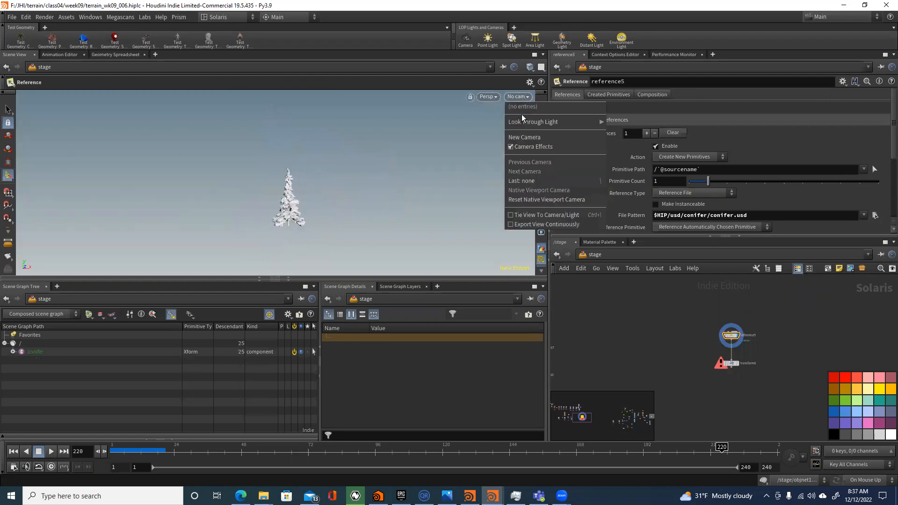
{"action": "left_click", "coordinate": [524, 137]}
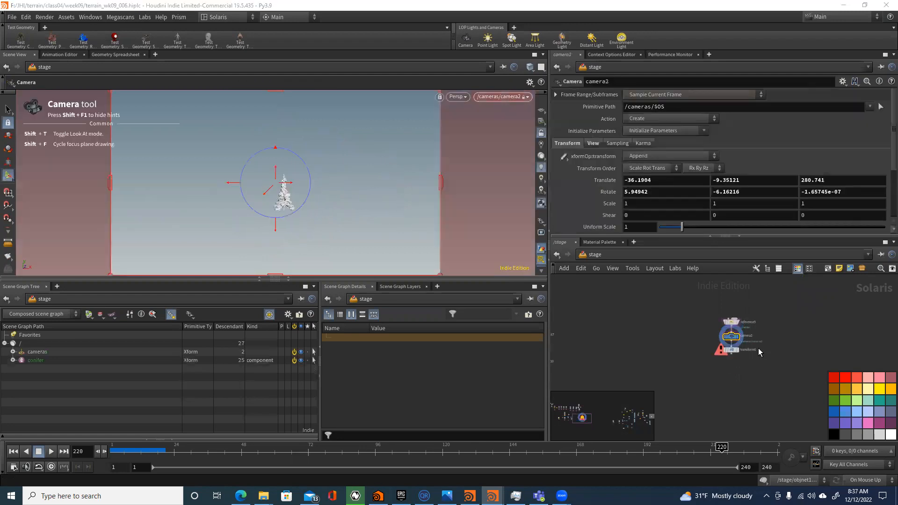
Step: Move the Transform handle sideways to a translate of about 43.23, 0, 7.29
{"action": "scroll", "coordinate": [725, 368], "scroll_direction": "up", "scroll_amount": 5}
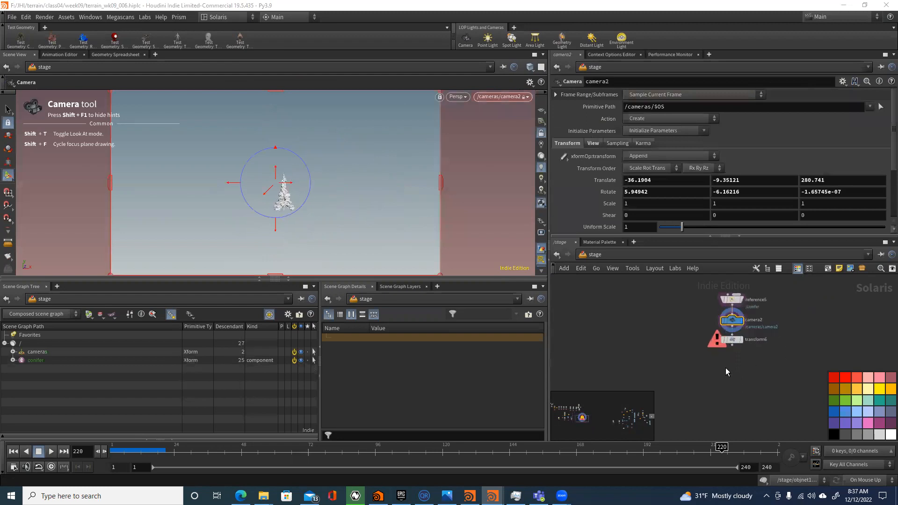
{"action": "left_click", "coordinate": [734, 326]}
{"action": "left_click_drag", "start_coordinate": [308, 222], "coordinate": [337, 220]}
{"action": "key", "text": "ctrl+z"}
{"action": "left_click_drag", "start_coordinate": [305, 216], "coordinate": [378, 214]}
{"action": "key", "text": "Escape"}
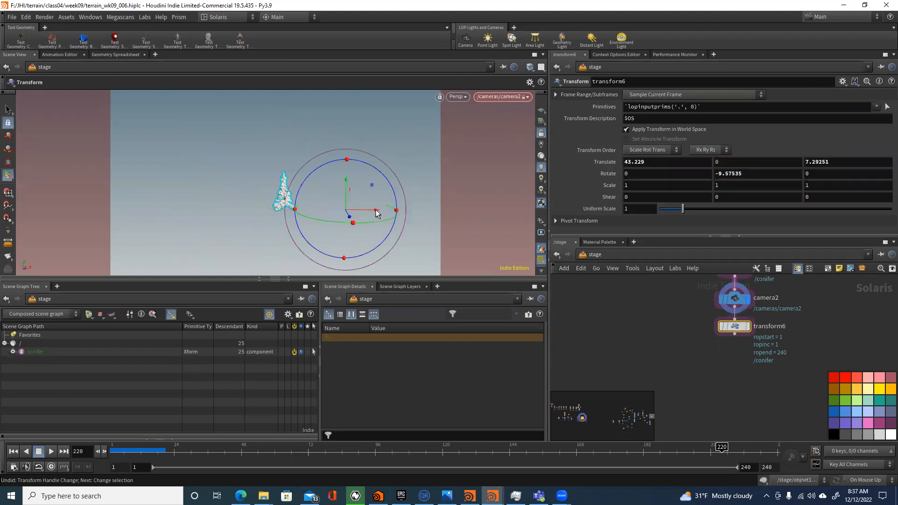
Step: Space the Transform node below camera2, display it, and shift its handle to a translate of about 30.73, 0, 5.18
{"action": "mouse_move", "coordinate": [735, 326]}
{"action": "left_mouse_down"}
{"action": "mouse_move", "coordinate": [755, 338]}
{"action": "mouse_move", "coordinate": [740, 343]}
{"action": "left_mouse_up"}
{"action": "left_click", "coordinate": [755, 331]}
{"action": "left_click", "coordinate": [735, 306]}
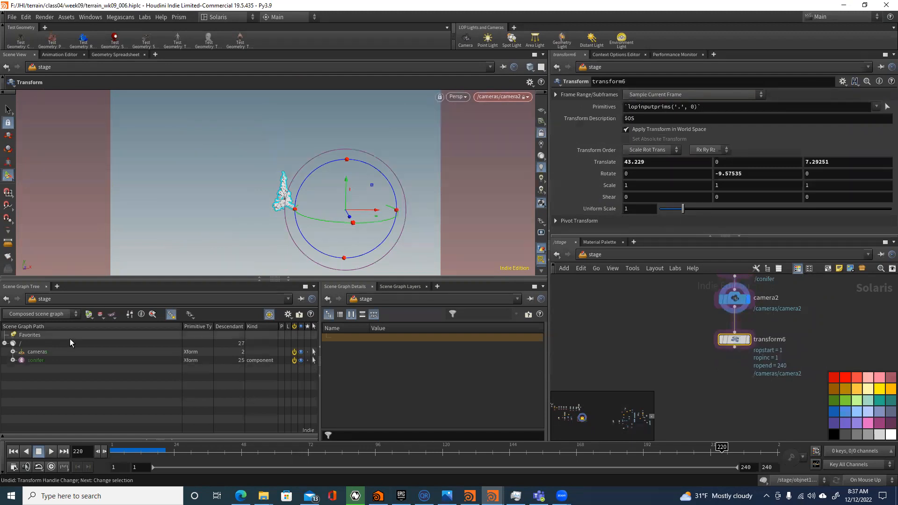
{"action": "left_click", "coordinate": [746, 342]}
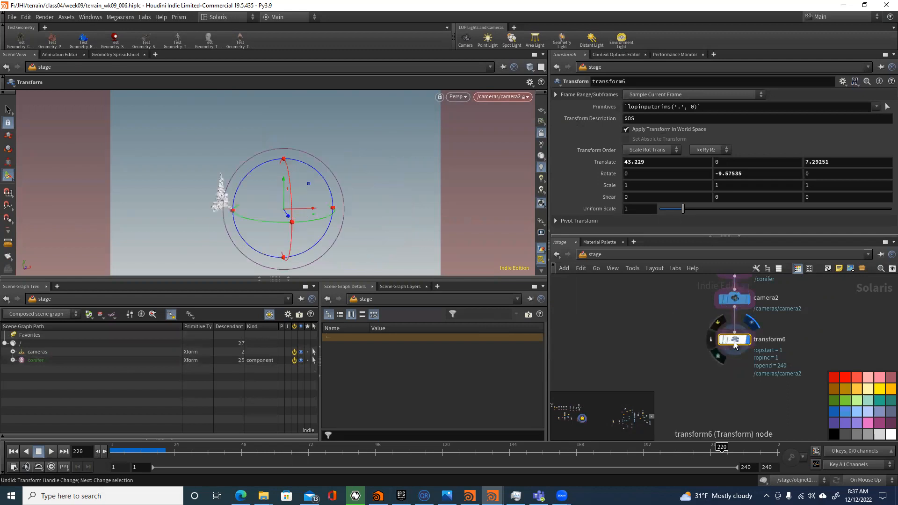
{"action": "left_click_drag", "start_coordinate": [314, 213], "coordinate": [347, 207]}
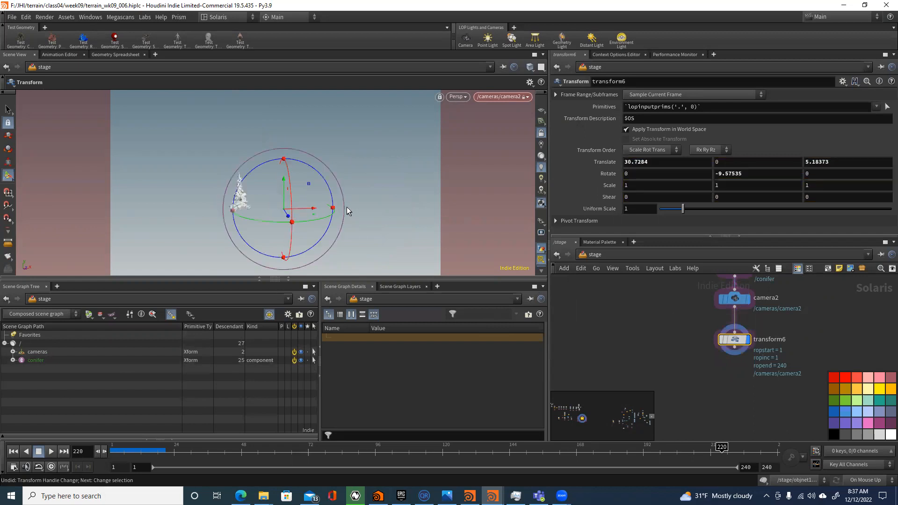
Step: Try zooming closer to the conifer with the camera locked to the view, then unlock and leave the camera view
{"action": "left_click", "coordinate": [541, 134]}
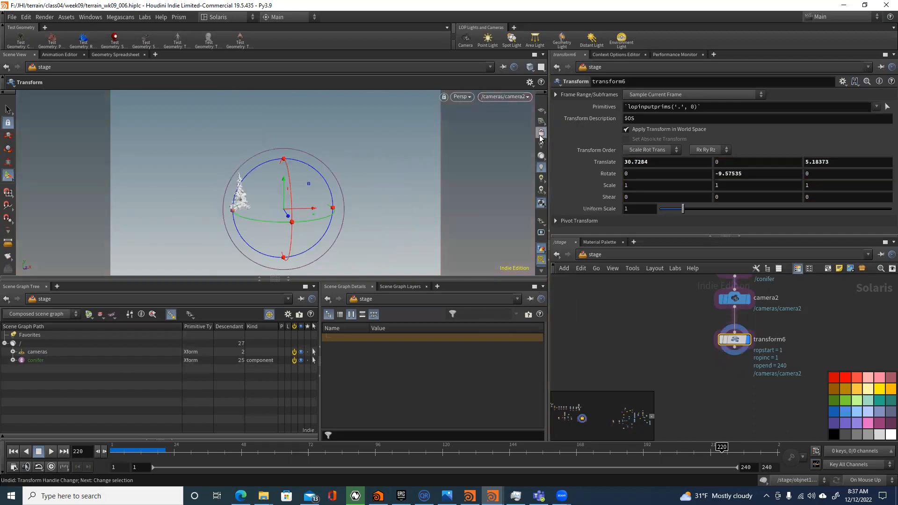
{"action": "left_click", "coordinate": [541, 136]}
{"action": "right_click_drag", "start_coordinate": [210, 201], "coordinate": [337, 181], "text": "alt"}
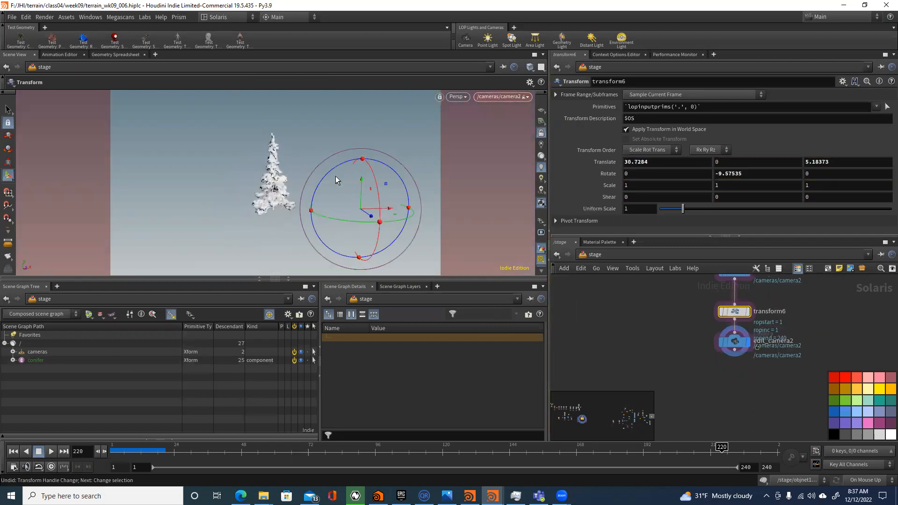
{"action": "key", "text": "t"}
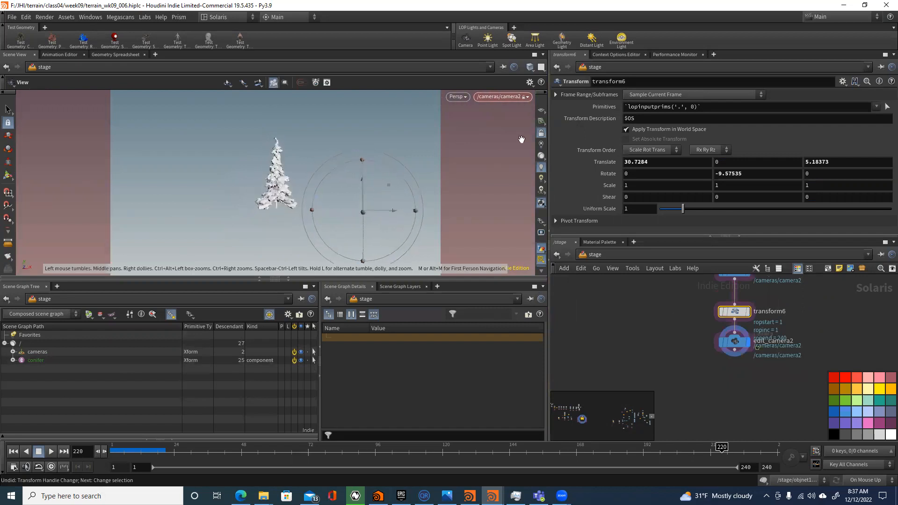
{"action": "left_click", "coordinate": [541, 135]}
{"action": "left_click_drag", "start_coordinate": [363, 171], "coordinate": [318, 180], "text": "alt"}
{"action": "middle_click_drag", "start_coordinate": [798, 317], "coordinate": [770, 346]}
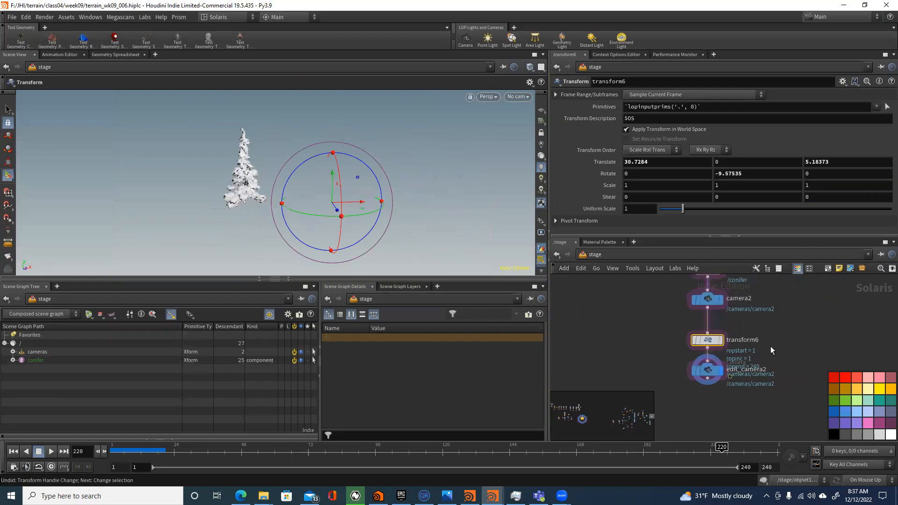
Step: Delete the edit_camera2 node and set the display to transform6
{"action": "left_click_drag", "start_coordinate": [708, 370], "coordinate": [686, 379]}
{"action": "key", "text": "Delete"}
{"action": "left_click", "coordinate": [707, 348]}
{"action": "key", "text": "Escape"}
{"action": "middle_click_drag", "start_coordinate": [650, 282], "coordinate": [635, 324]}
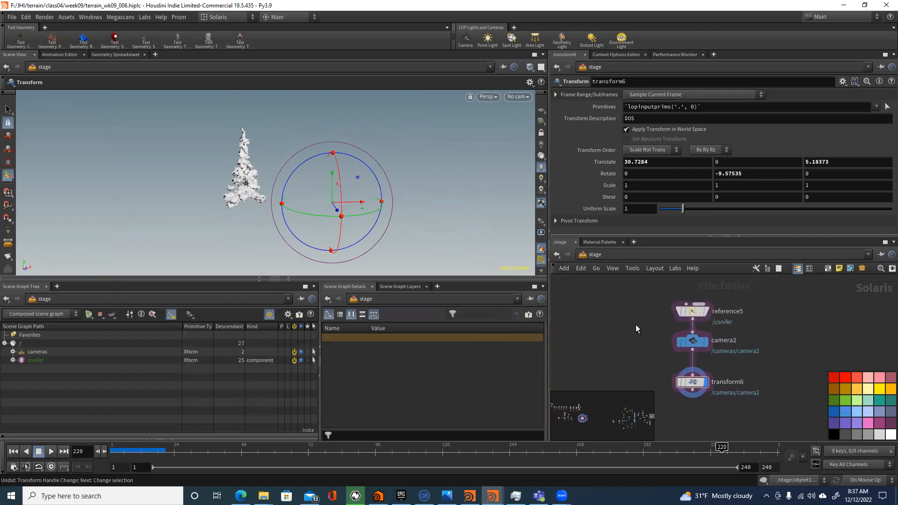
Step: Look through camera2 and repeatedly toggle the bypass of transform6 to compare the view with and without it
{"action": "left_click", "coordinate": [522, 97]}
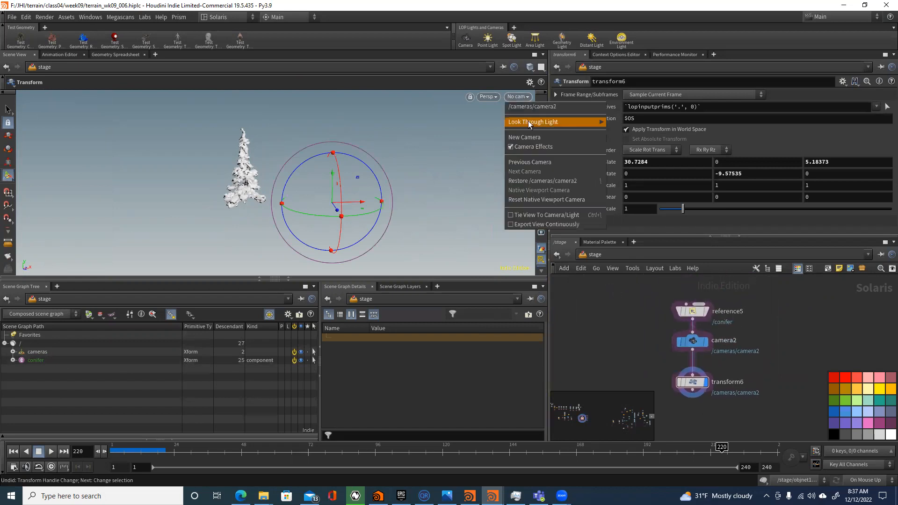
{"action": "left_click", "coordinate": [532, 107]}
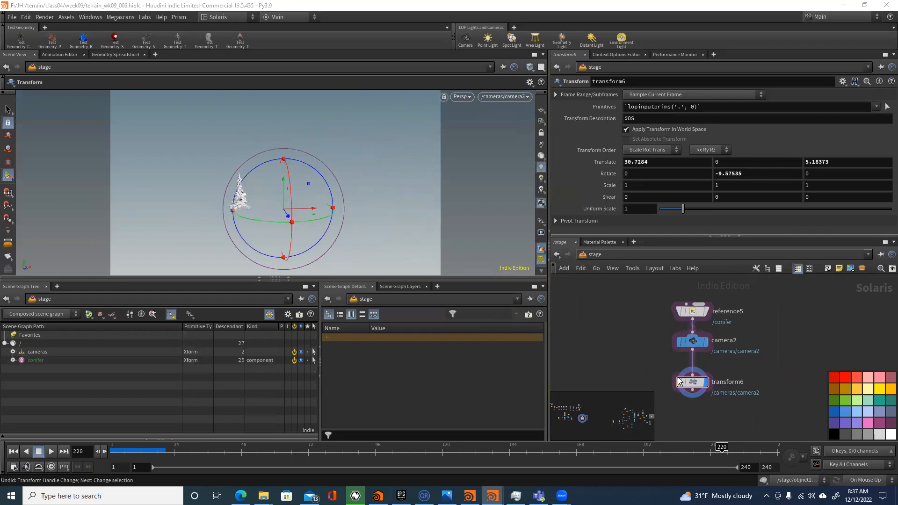
{"action": "left_click", "coordinate": [707, 386]}
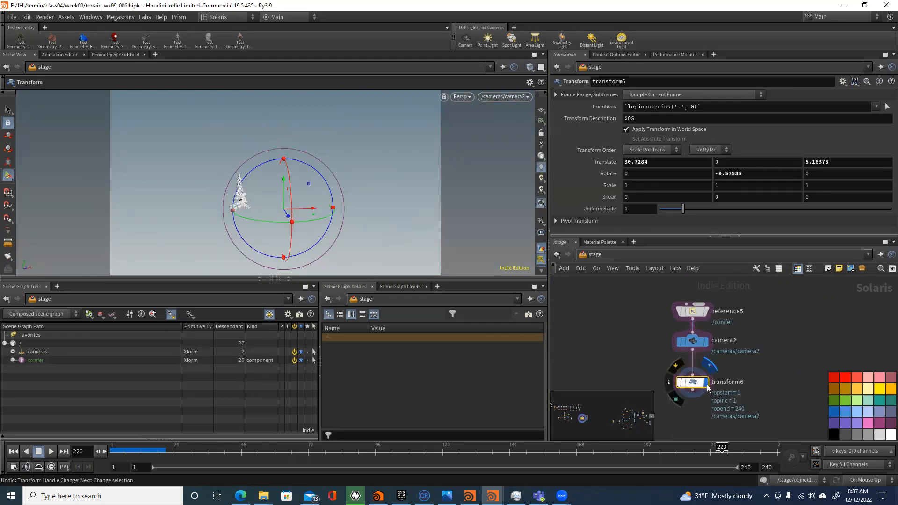
{"action": "left_click", "coordinate": [677, 368]}
{"action": "left_click", "coordinate": [676, 368]}
{"action": "left_click", "coordinate": [677, 368]}
{"action": "left_click", "coordinate": [676, 367]}
{"action": "left_click", "coordinate": [676, 368]}
{"action": "left_click", "coordinate": [677, 367]}
{"action": "left_click", "coordinate": [677, 368]}
{"action": "left_click", "coordinate": [677, 367]}
{"action": "left_click", "coordinate": [676, 368]}
{"action": "left_click", "coordinate": [676, 367]}
{"action": "left_click", "coordinate": [677, 367]}
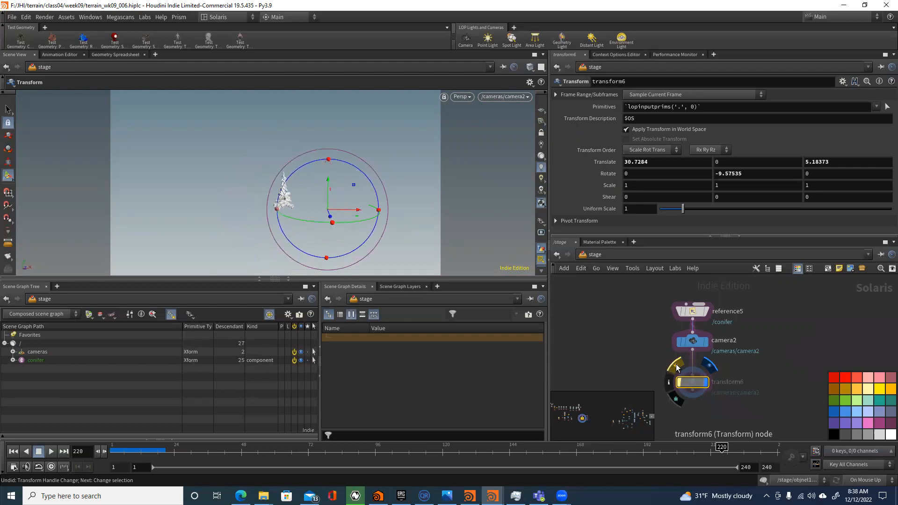
Step: Rewire transform6 to branch directly from reference5, and toggle its bypass to compare the conifer's placement
{"action": "left_click_drag", "start_coordinate": [692, 381], "coordinate": [616, 352]}
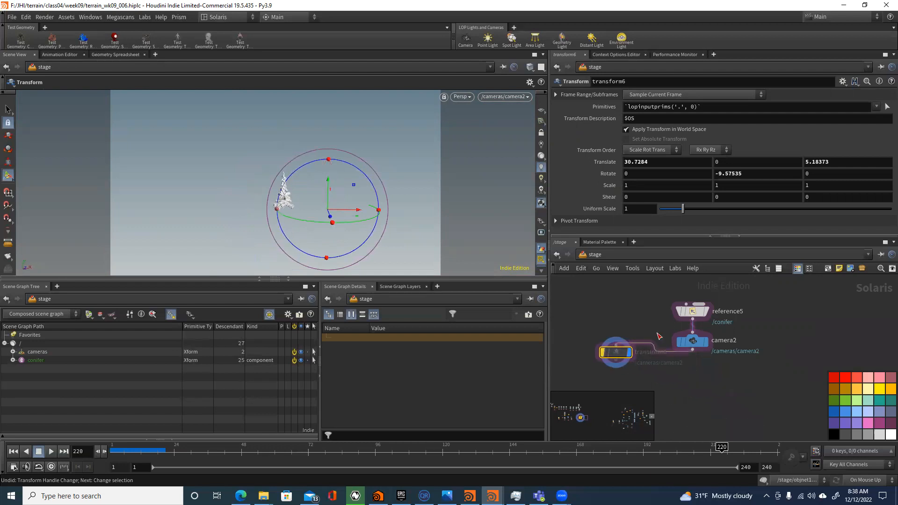
{"action": "left_click_drag", "start_coordinate": [692, 319], "coordinate": [615, 345]}
{"action": "left_click", "coordinate": [596, 341]}
{"action": "left_click", "coordinate": [595, 341]}
{"action": "left_click", "coordinate": [595, 341]}
{"action": "left_click", "coordinate": [595, 341]}
{"action": "left_click", "coordinate": [595, 341]}
{"action": "left_click", "coordinate": [596, 342]}
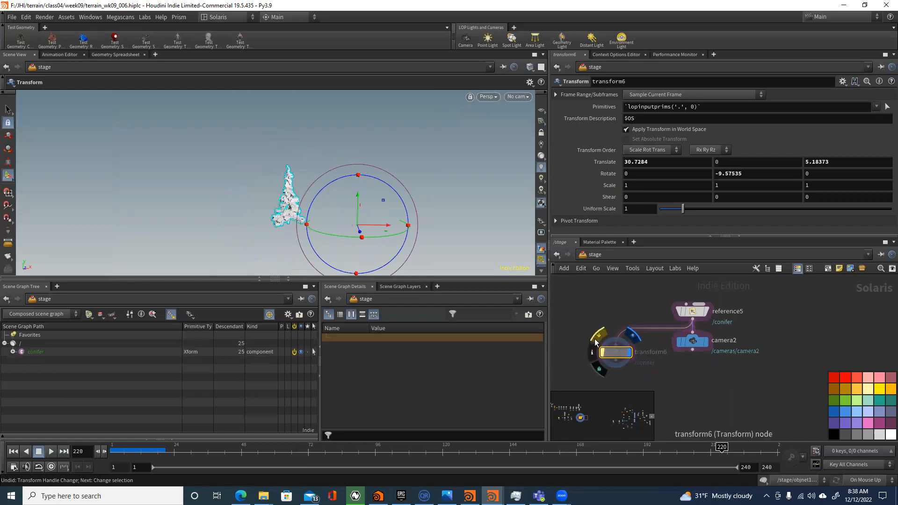
Step: Rewire transform6 to sit directly below camera2 again
{"action": "left_click", "coordinate": [595, 341]}
{"action": "left_click", "coordinate": [615, 345]}
{"action": "left_click", "coordinate": [692, 350]}
{"action": "left_click_drag", "start_coordinate": [620, 357], "coordinate": [701, 377]}
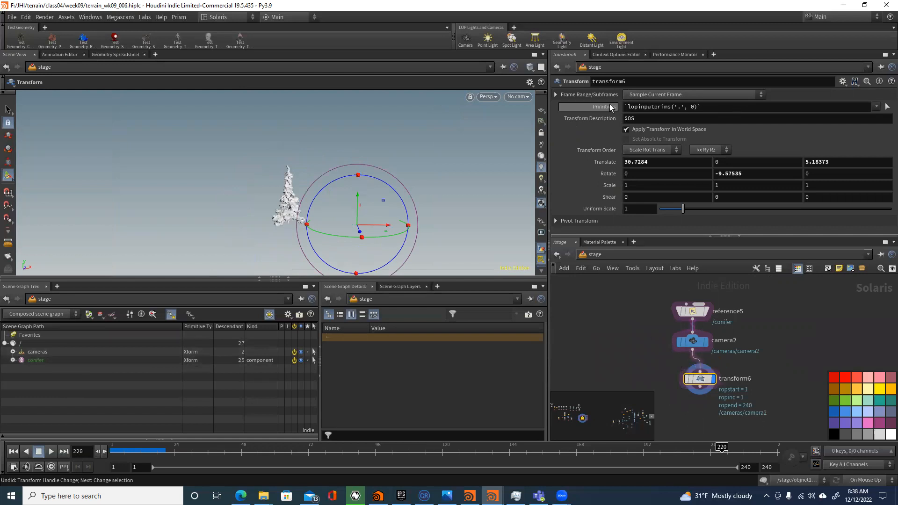
Step: Limit transform6's primitives to /conifer from the scene graph and look through camera2
{"action": "left_click_drag", "start_coordinate": [36, 360], "coordinate": [739, 145]}
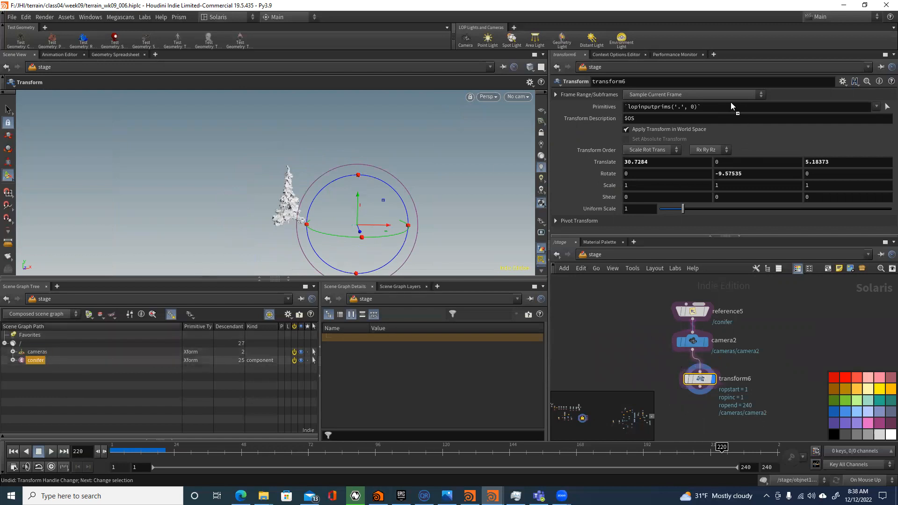
{"action": "left_click_drag", "start_coordinate": [726, 109], "coordinate": [726, 108]}
{"action": "left_click", "coordinate": [517, 97]}
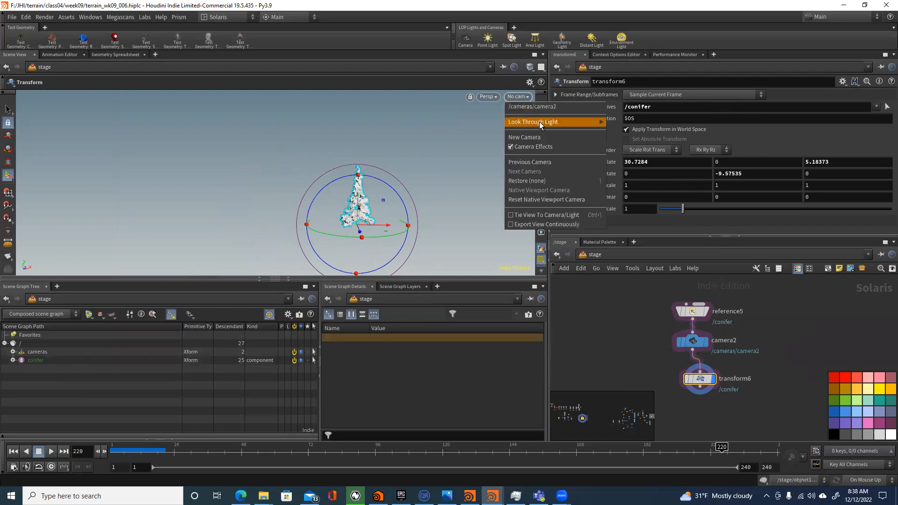
{"action": "left_click", "coordinate": [533, 106]}
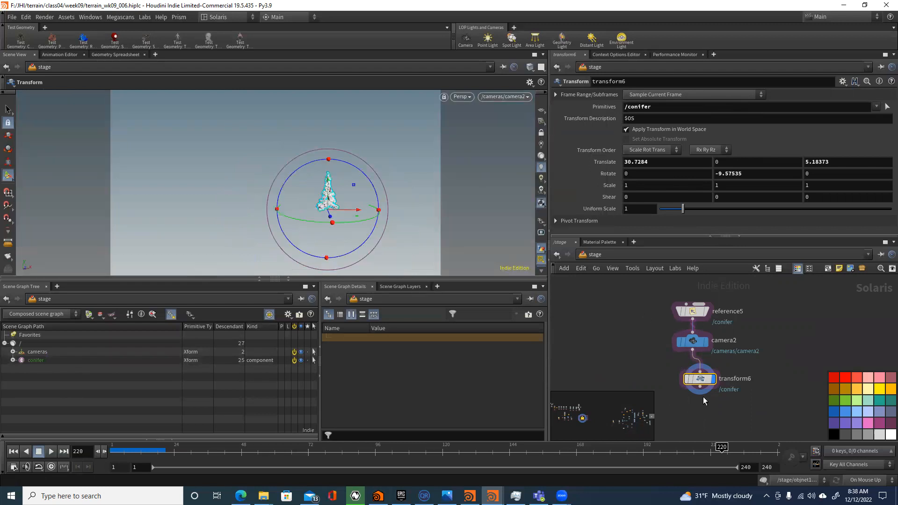
Step: Add a Merge node below transform6 and wire transform6 into it
{"action": "scroll", "coordinate": [703, 401], "scroll_direction": "down", "scroll_amount": 3}
{"action": "key", "text": "Tab"}
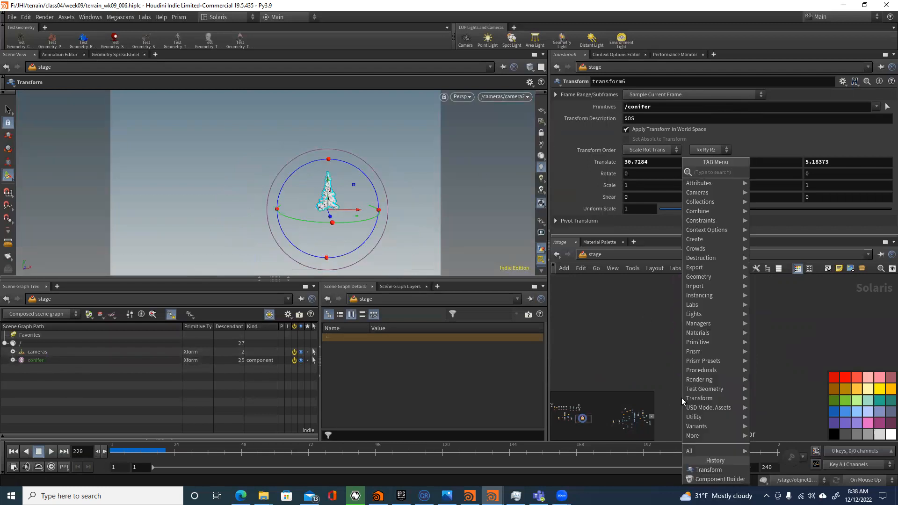
{"action": "type", "text": "nme"}
{"action": "key", "text": "BackSpace"}
{"action": "key", "text": "BackSpace"}
{"action": "key", "text": "BackSpace"}
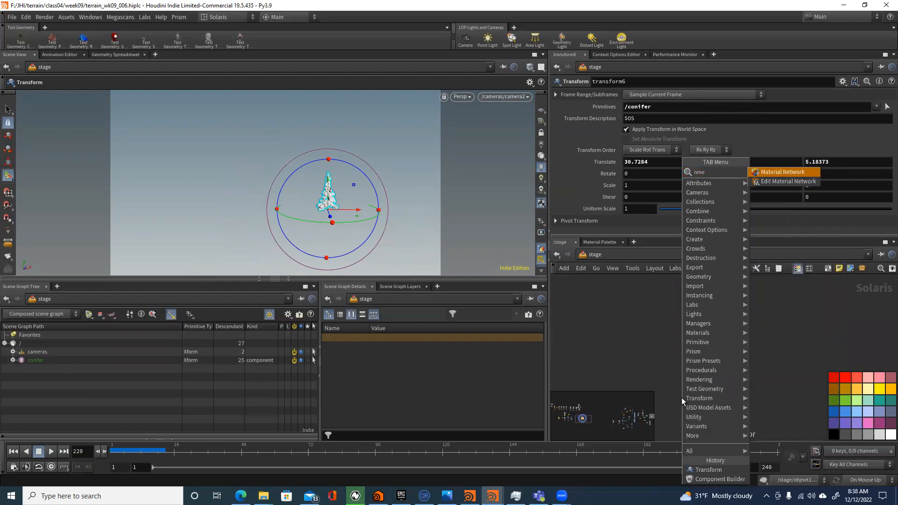
{"action": "type", "text": "mer"}
{"action": "key", "text": "Return"}
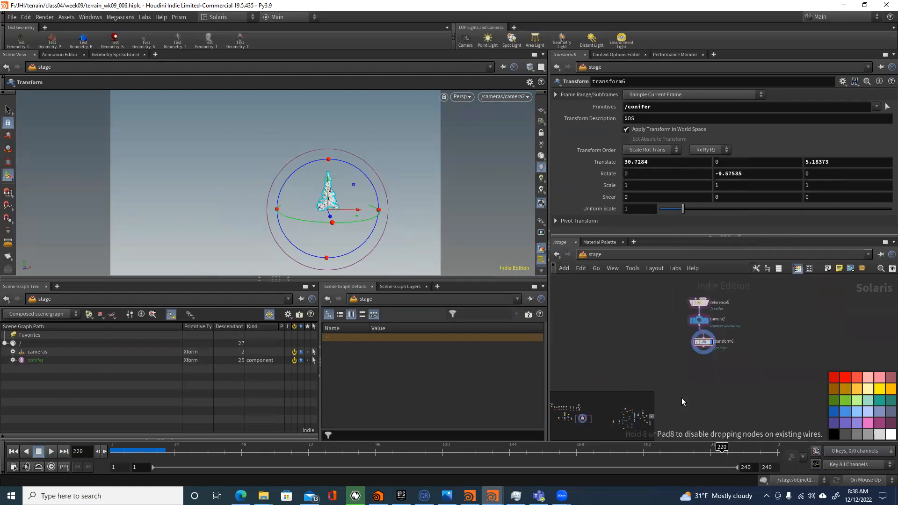
{"action": "left_click", "coordinate": [721, 370]}
{"action": "left_click_drag", "start_coordinate": [721, 378], "coordinate": [690, 381]}
Step: Duplicate transform6 as a second branch from camera2 and move its conifer to about X -35.2, Z 75.5
{"action": "left_click", "coordinate": [705, 343]}
{"action": "key", "text": "ctrl+c"}
{"action": "key", "text": "ctrl+v"}
{"action": "left_click_drag", "start_coordinate": [358, 210], "coordinate": [217, 253]}
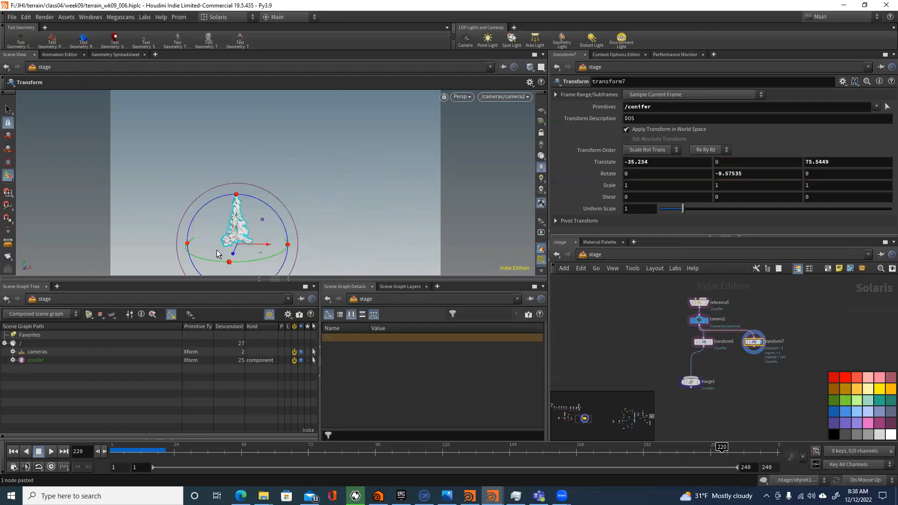
Step: Connect the duplicated transform to merge3 and display the merged result
{"action": "left_click", "coordinate": [701, 385]}
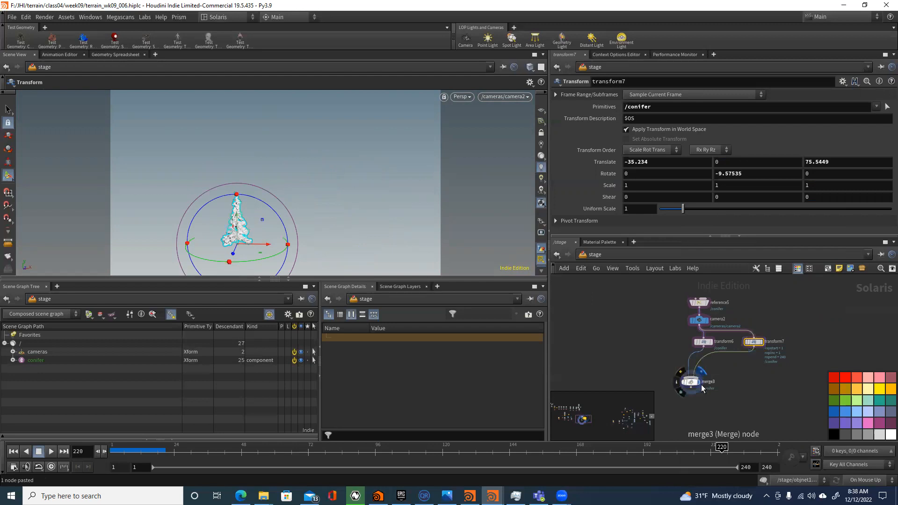
{"action": "scroll", "coordinate": [694, 383], "scroll_direction": "up", "scroll_amount": 3}
{"action": "left_click", "coordinate": [726, 388]}
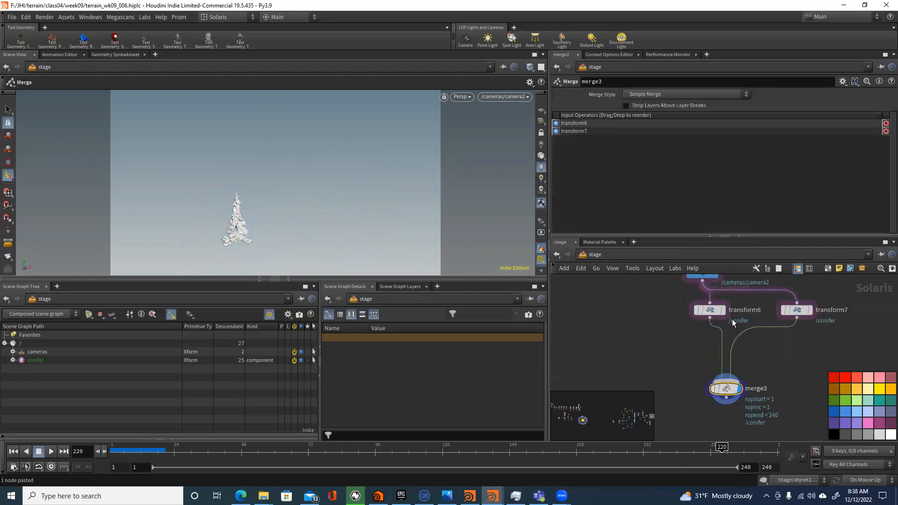
Step: Compare transform6 and transform7 and expand the conifer in the scene graph to examine its primitives
{"action": "left_click", "coordinate": [709, 310]}
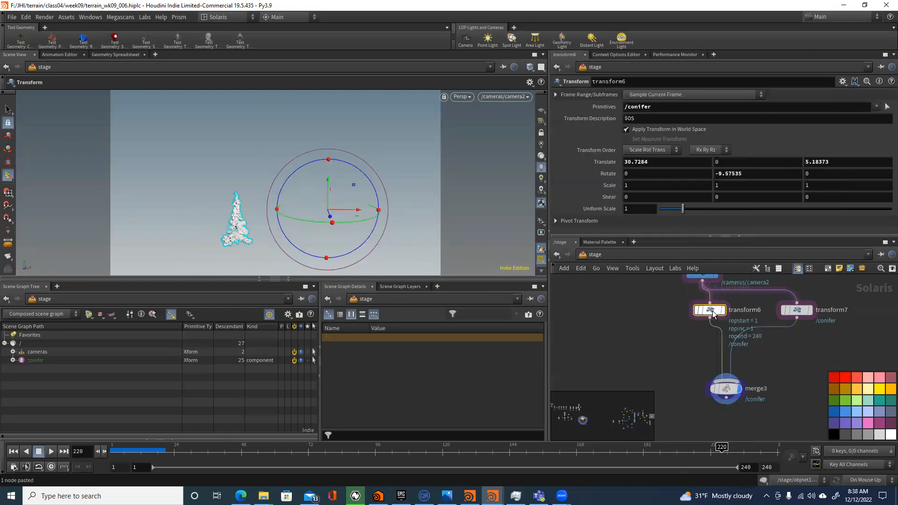
{"action": "left_click", "coordinate": [13, 360]}
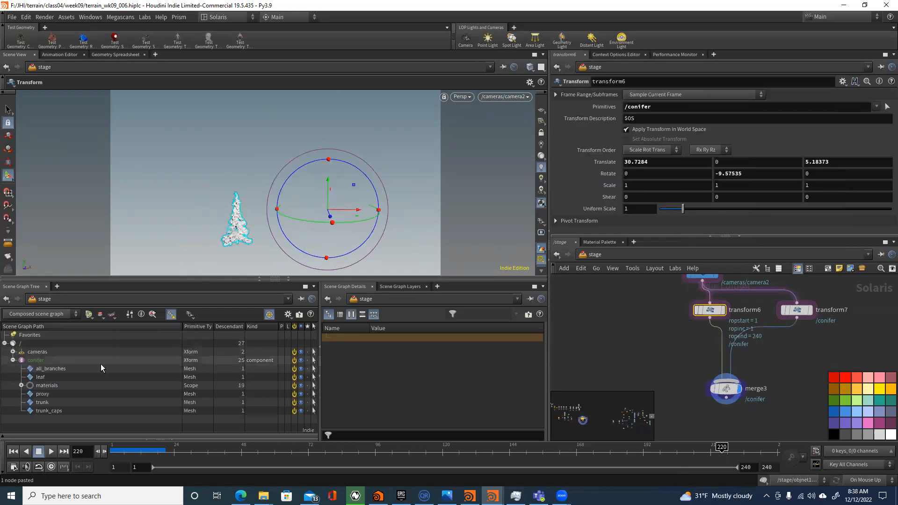
{"action": "left_click", "coordinate": [797, 310]}
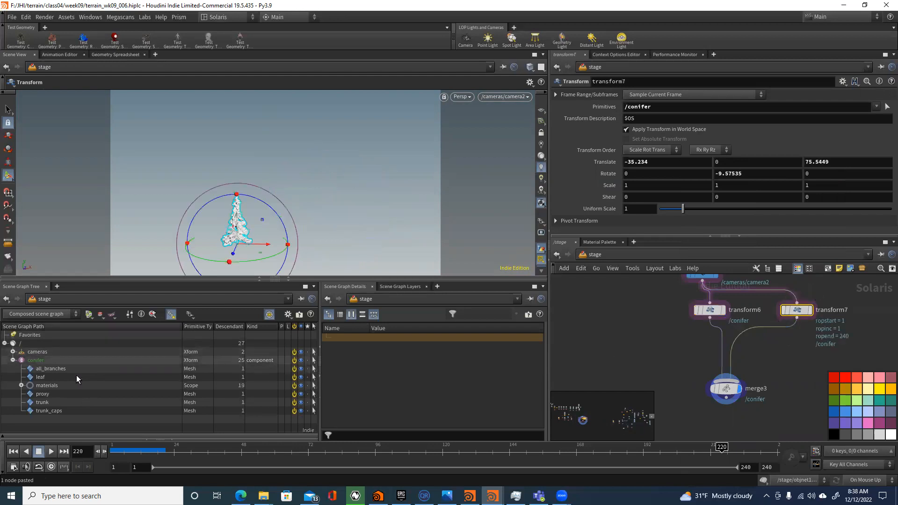
{"action": "mouse_move", "coordinate": [731, 388]}
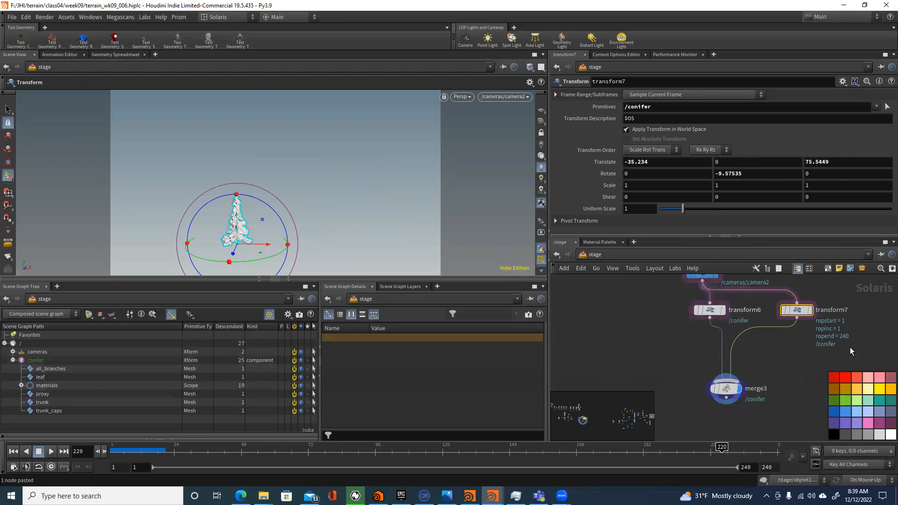
Step: Move transform7 farther away from transform6 in the network
{"action": "key", "text": "h"}
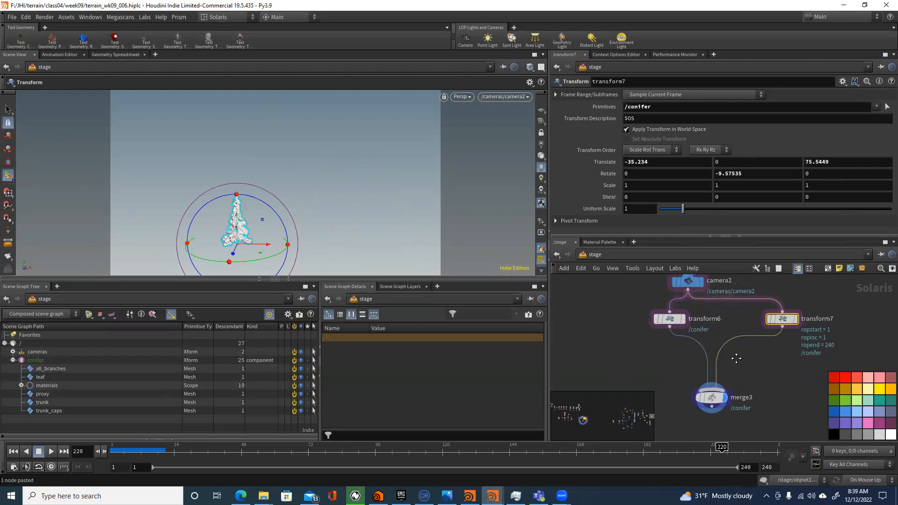
{"action": "scroll", "coordinate": [702, 361], "scroll_direction": "down", "scroll_amount": 1}
{"action": "scroll", "coordinate": [683, 340], "scroll_direction": "up", "scroll_amount": 3}
{"action": "left_click_drag", "start_coordinate": [702, 345], "coordinate": [727, 350]}
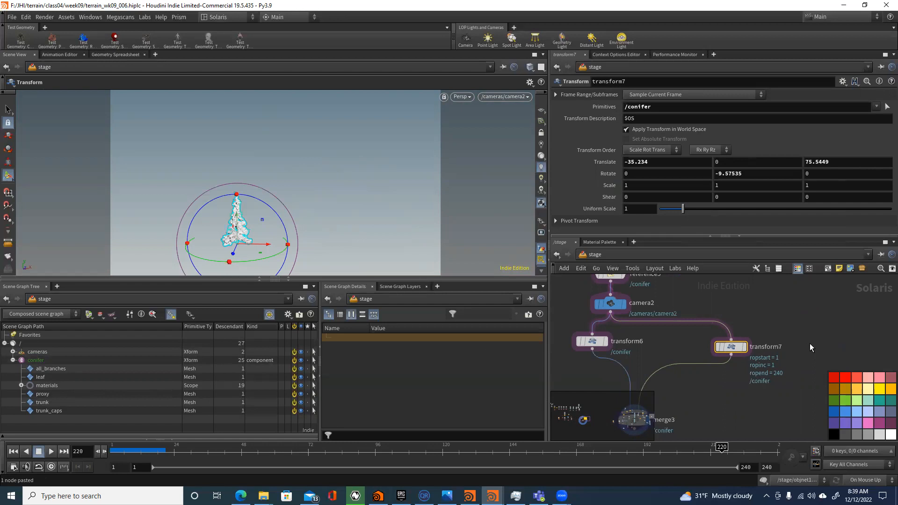
{"action": "key", "text": "Tab"}
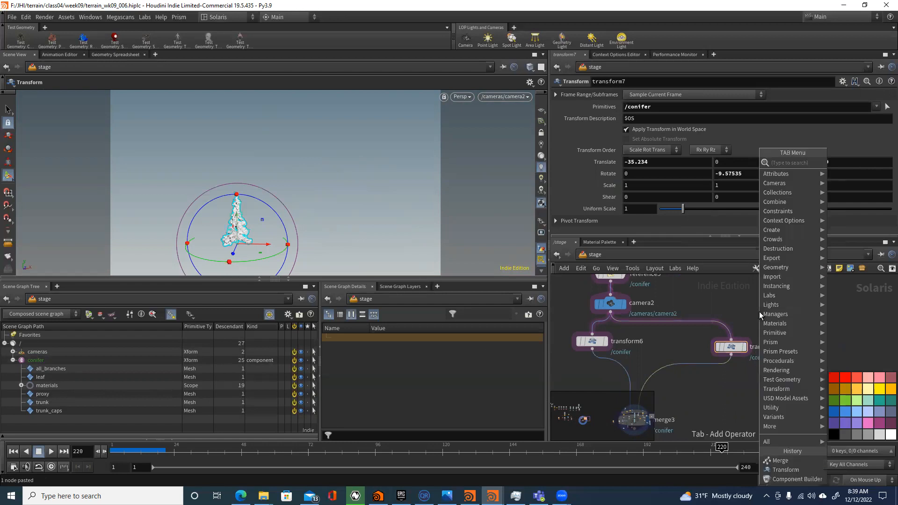
{"action": "left_click", "coordinate": [715, 288]}
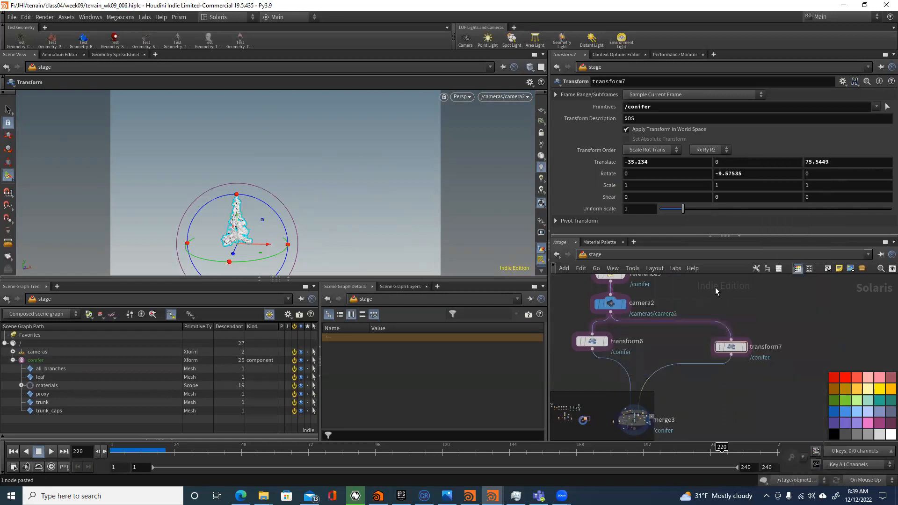
Step: Duplicate the reference5 node and place the copy beside it above transform7
{"action": "middle_click_drag", "start_coordinate": [709, 283], "coordinate": [717, 305]}
{"action": "left_click_drag", "start_coordinate": [705, 297], "coordinate": [613, 295]}
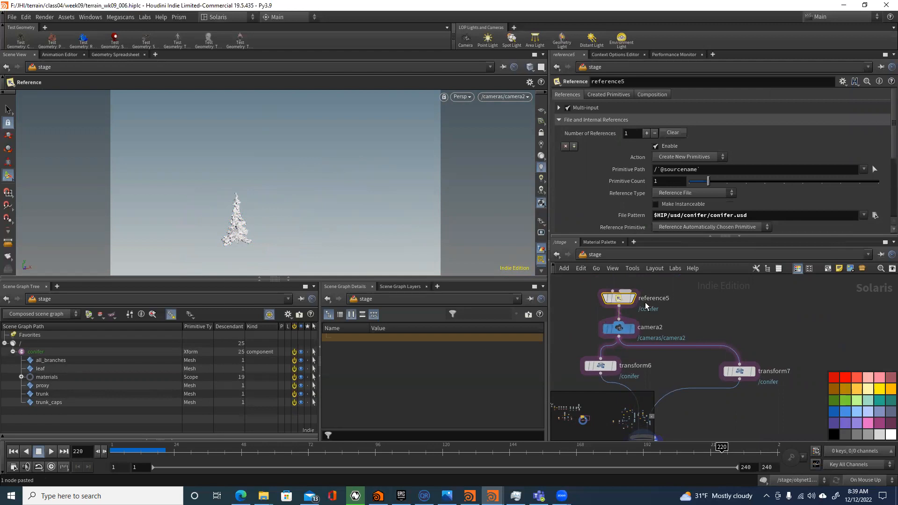
{"action": "key", "text": "ctrl+c"}
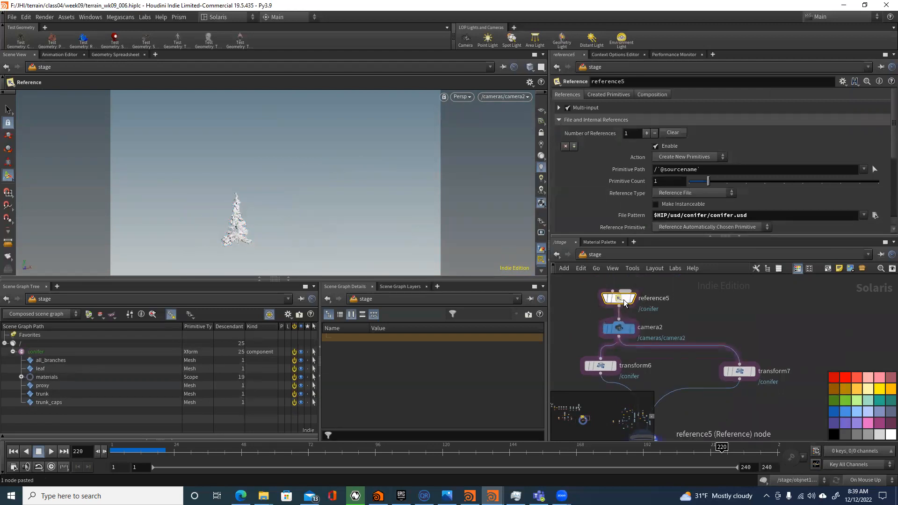
{"action": "key", "text": "ctrl+v"}
Step: Append 1 to reference5's primitive path and 2 to the duplicated reference's primitive path
{"action": "left_click", "coordinate": [619, 299]}
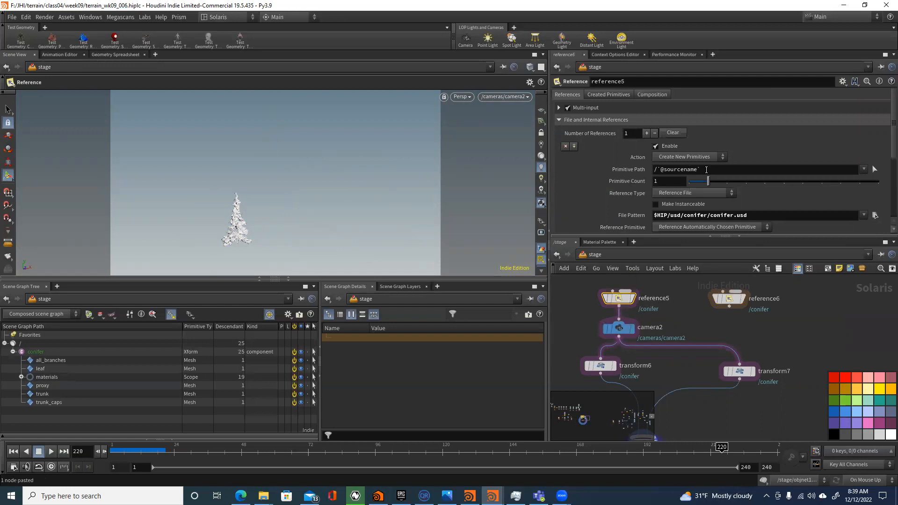
{"action": "type", "text": "1"}
{"action": "key", "text": "Return"}
{"action": "left_click_drag", "start_coordinate": [556, 358], "coordinate": [674, 364]}
{"action": "left_click", "coordinate": [729, 299]}
{"action": "left_click", "coordinate": [707, 169]}
{"action": "type", "text": "2"}
Step: Rewire transform7 to take its input from reference6 instead of camera2
{"action": "left_click", "coordinate": [774, 336]}
{"action": "left_click_drag", "start_coordinate": [739, 363], "coordinate": [730, 306]}
{"action": "middle_click_drag", "start_coordinate": [709, 354], "coordinate": [738, 311]}
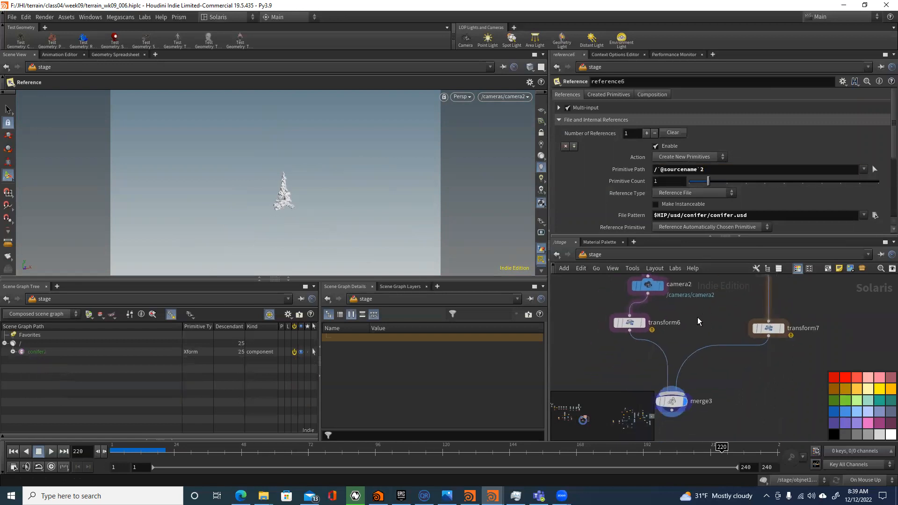
Step: Set the primitives of transform6 to /conifer1 and of transform7 to /conifer2
{"action": "left_click", "coordinate": [629, 322]}
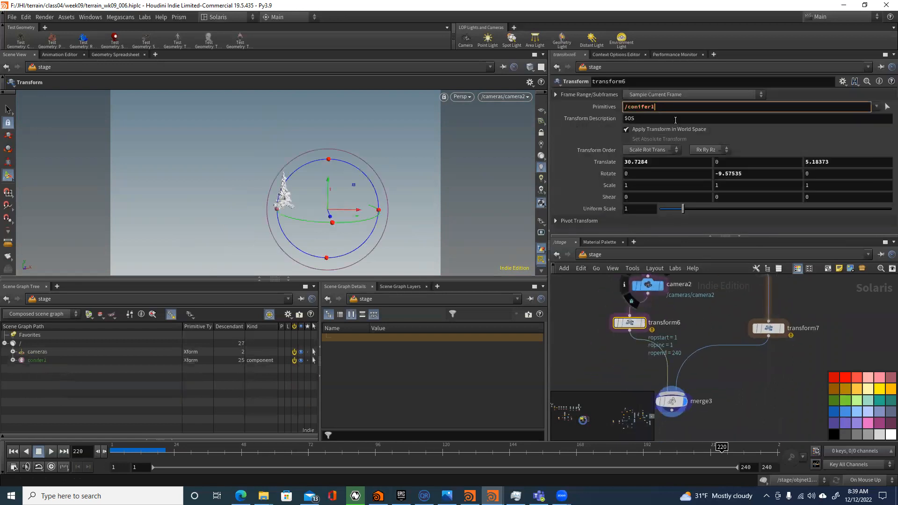
{"action": "left_click", "coordinate": [768, 328]}
{"action": "left_click", "coordinate": [654, 107]}
{"action": "type", "text": "2"}
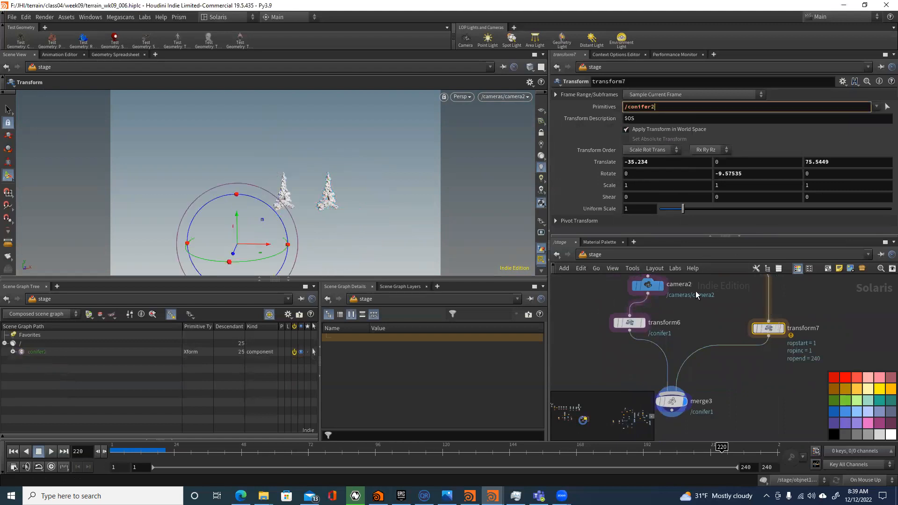
{"action": "key", "text": "Return"}
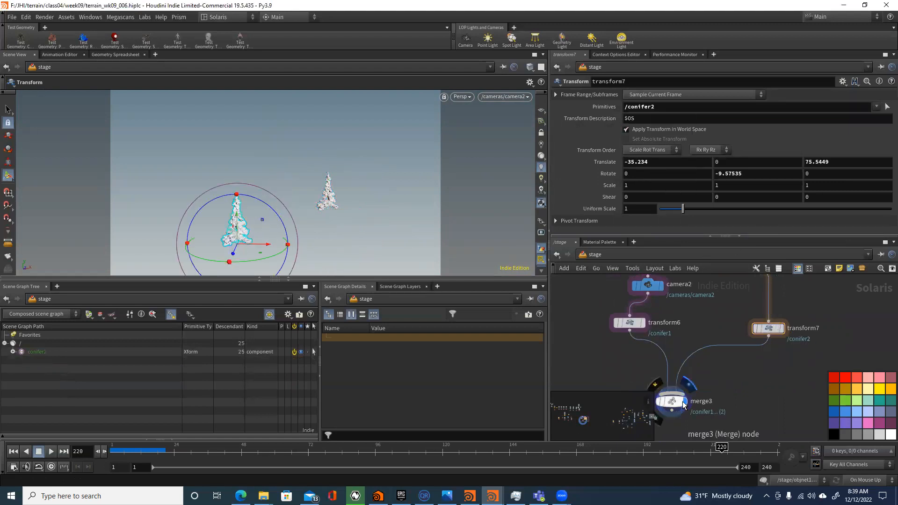
Step: Line up reference5 and reference6 above their branches in the network
{"action": "middle_click_drag", "start_coordinate": [729, 336], "coordinate": [722, 389]}
{"action": "left_click_drag", "start_coordinate": [644, 340], "coordinate": [627, 301]}
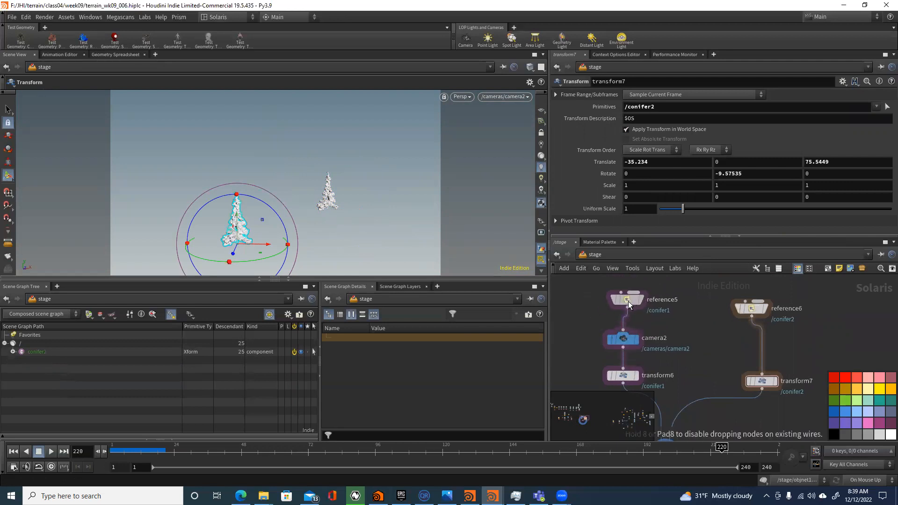
{"action": "left_click_drag", "start_coordinate": [753, 309], "coordinate": [758, 297]}
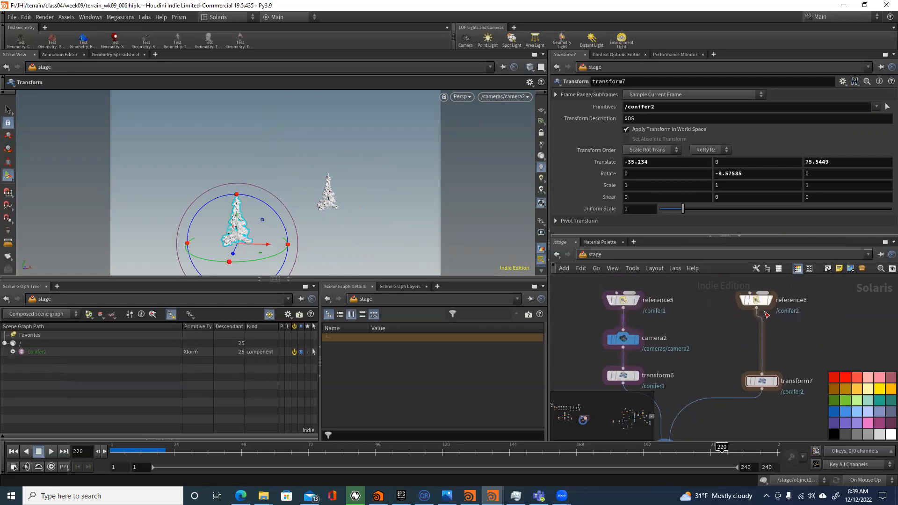
Step: Duplicate the reference6 and transform7 pair and place the copies beside the existing branches
{"action": "scroll", "coordinate": [569, 311], "scroll_direction": "down", "scroll_amount": 4}
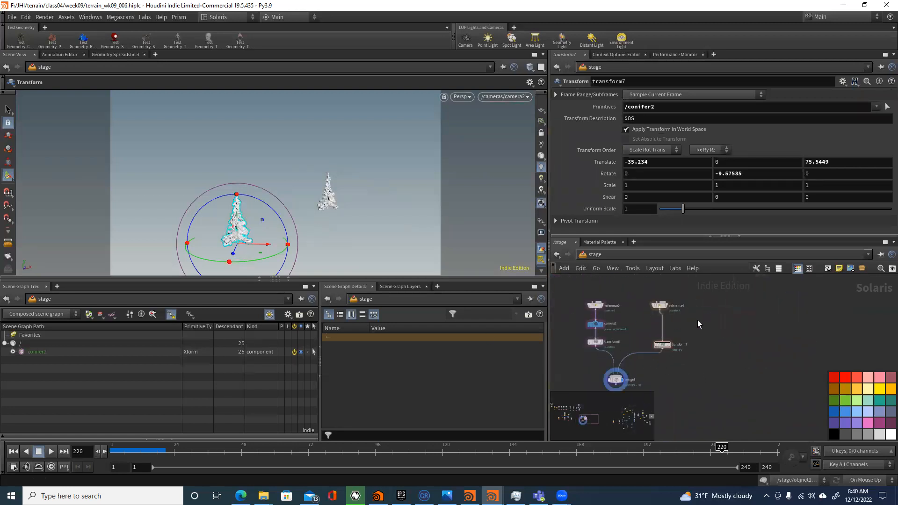
{"action": "left_click_drag", "start_coordinate": [693, 296], "coordinate": [650, 358]}
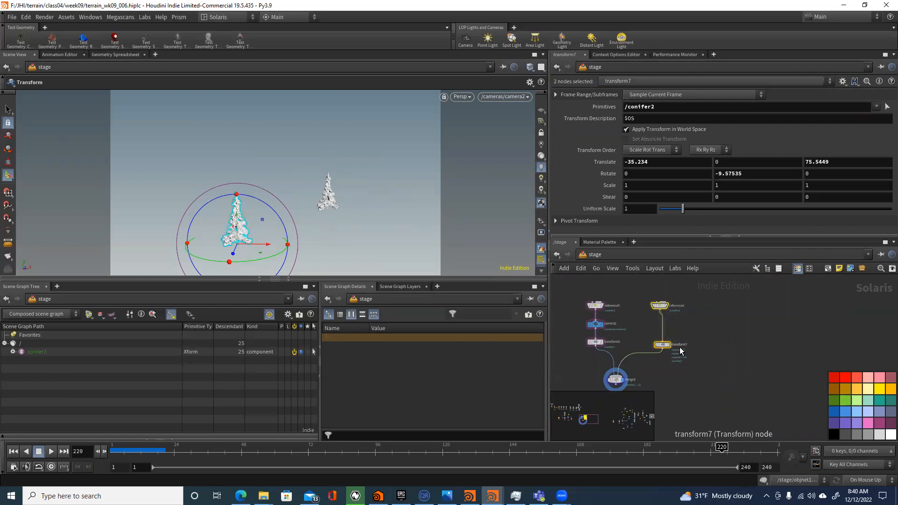
{"action": "key", "text": "ctrl+c"}
{"action": "key", "text": "ctrl+v"}
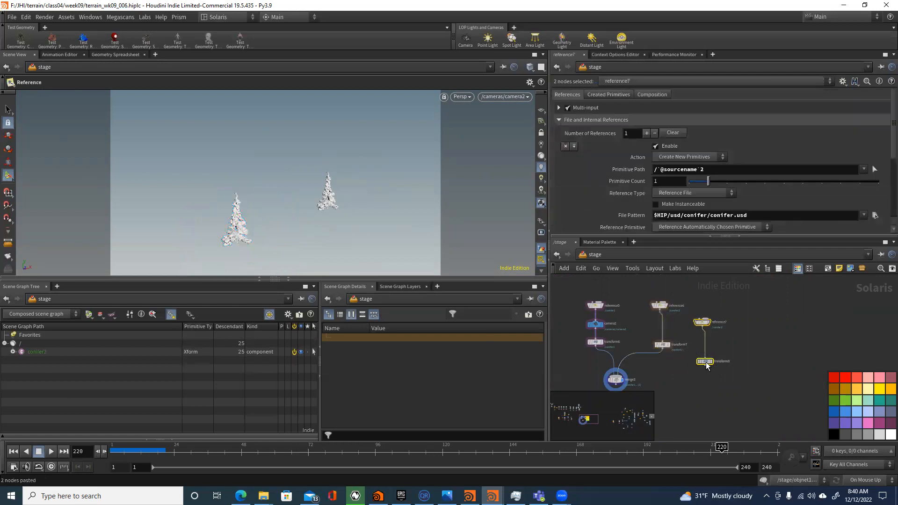
{"action": "left_click", "coordinate": [702, 364]}
{"action": "scroll", "coordinate": [703, 363], "scroll_direction": "up", "scroll_amount": 2}
Step: Set the duplicated transform's primitives to /conifer3
{"action": "left_click", "coordinate": [700, 346]}
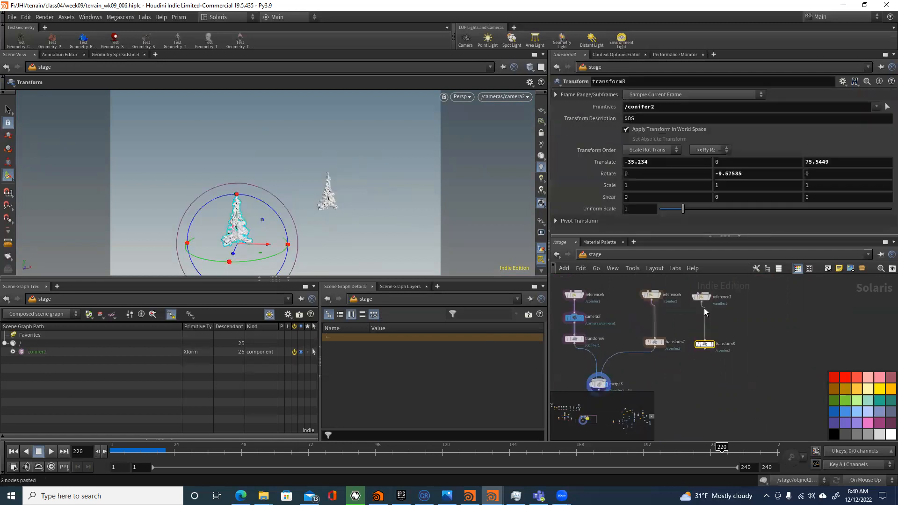
{"action": "left_click_drag", "start_coordinate": [655, 106], "coordinate": [649, 107]}
{"action": "type", "text": "3"}
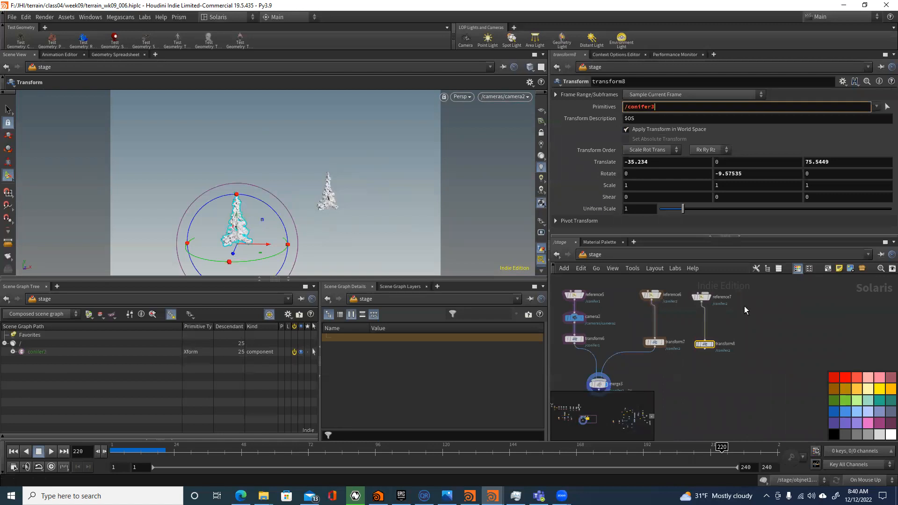
Step: Change the number ending reference7's primitive path to 3 and return to transform8's parameters
{"action": "left_click_drag", "start_coordinate": [687, 292], "coordinate": [688, 293]}
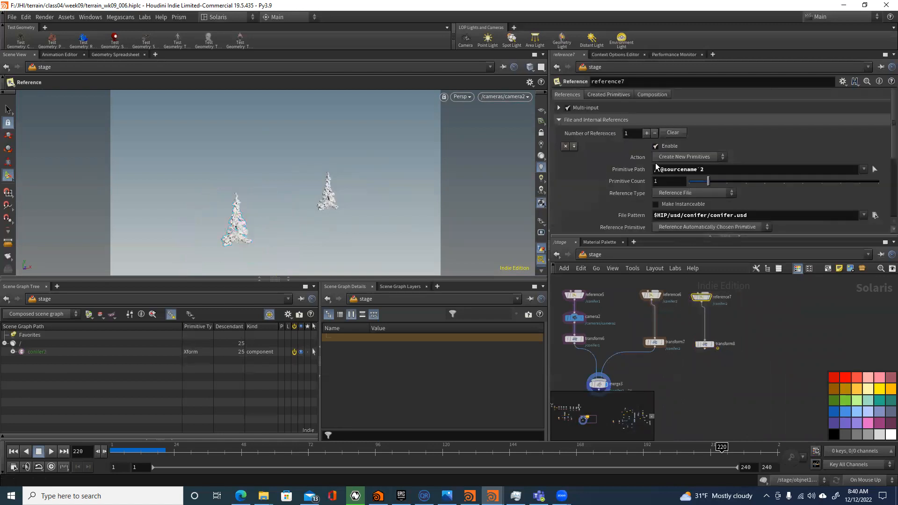
{"action": "left_click", "coordinate": [701, 171]}
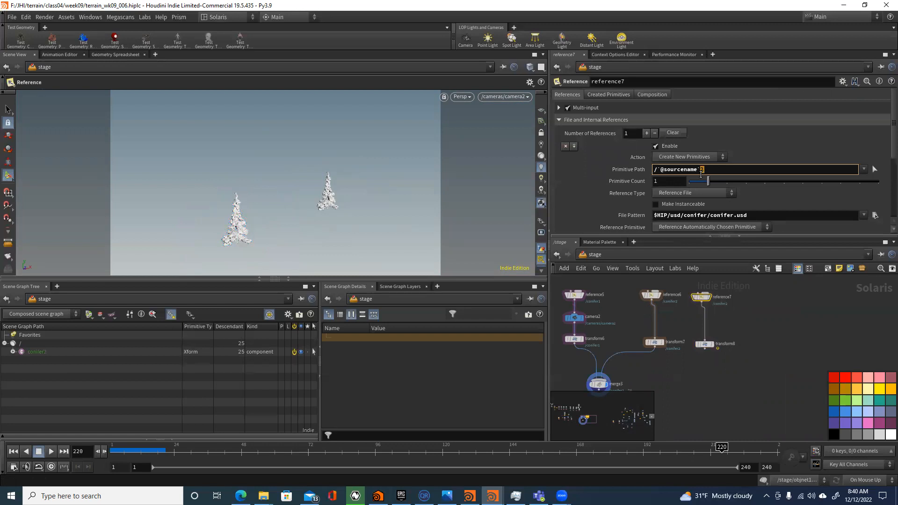
{"action": "left_click", "coordinate": [705, 344]}
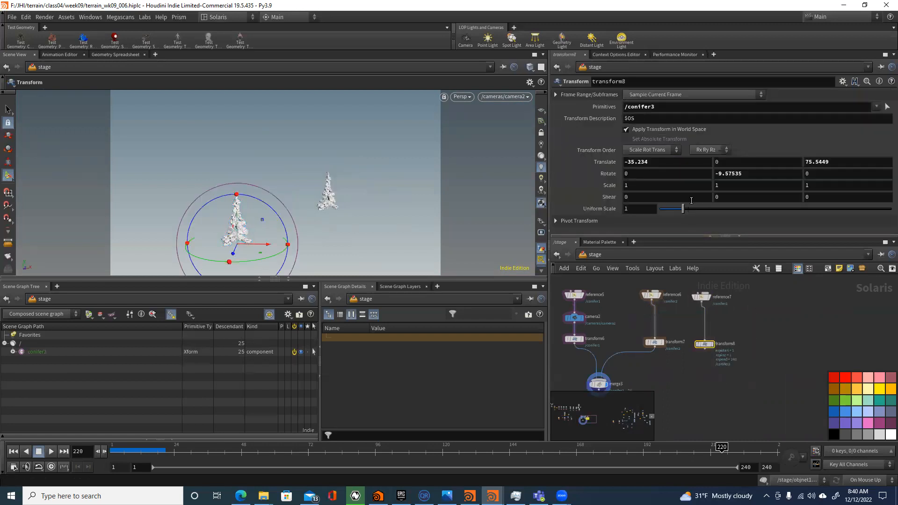
Step: Set transform8's Y rotation to 180 and its uniform scale to 1.25
{"action": "double_click", "coordinate": [730, 173]}
{"action": "type", "text": "180"}
{"action": "key", "text": "Return"}
{"action": "left_click", "coordinate": [647, 207]}
{"action": "type", "text": ".25"}
{"action": "key", "text": "Return"}
Step: Move the third conifer to about X 44.8 and Z 118.1, and wire transform8 into merge3
{"action": "left_click_drag", "start_coordinate": [268, 244], "coordinate": [409, 262]}
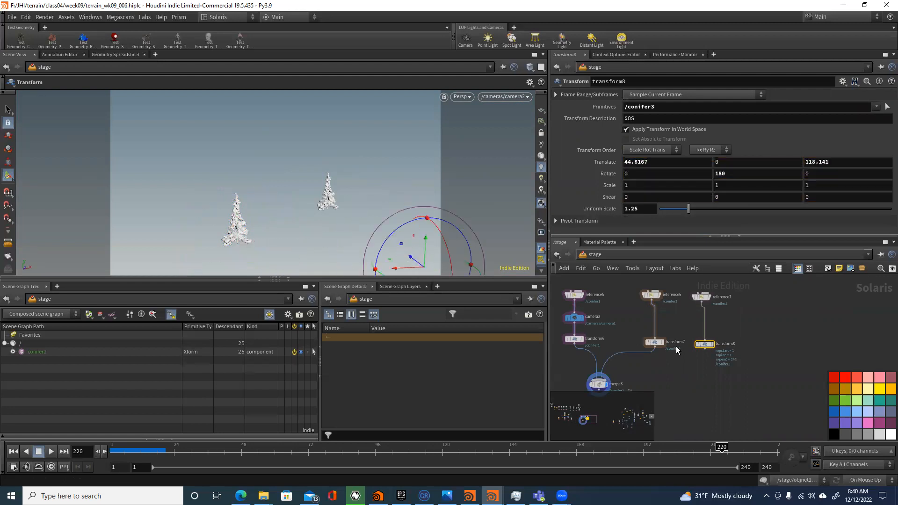
{"action": "left_click_drag", "start_coordinate": [705, 349], "coordinate": [613, 378]}
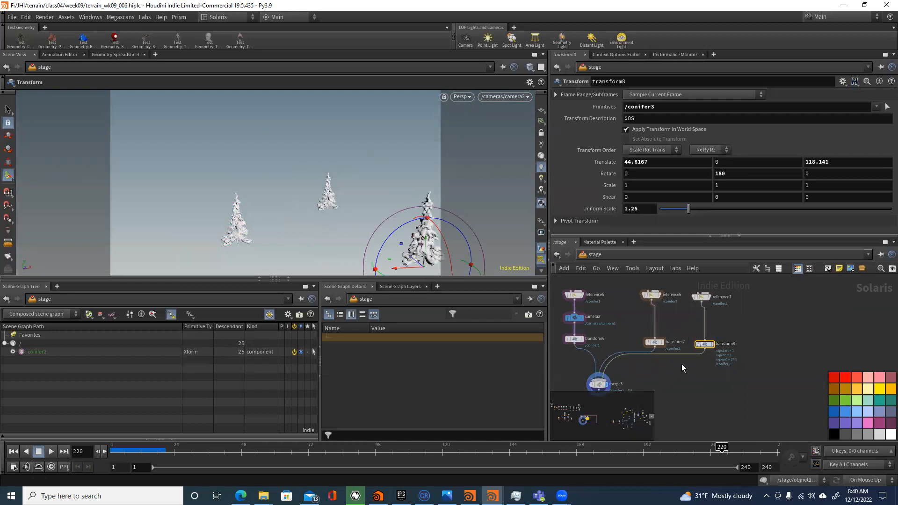
Step: Add a Graft Stages node in the empty network area beside the transform8 branch
{"action": "key", "text": "Tab"}
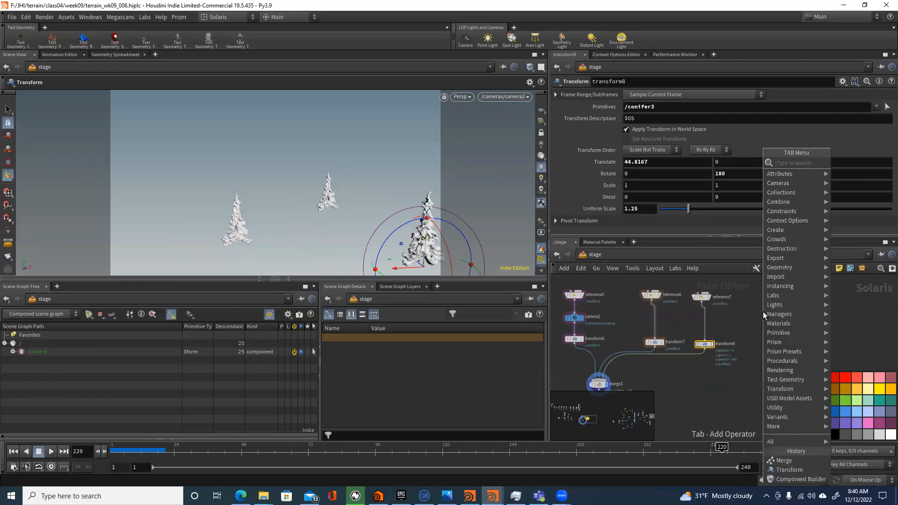
{"action": "type", "text": "s"}
{"action": "key", "text": "BackSpace"}
{"action": "type", "text": "gra"}
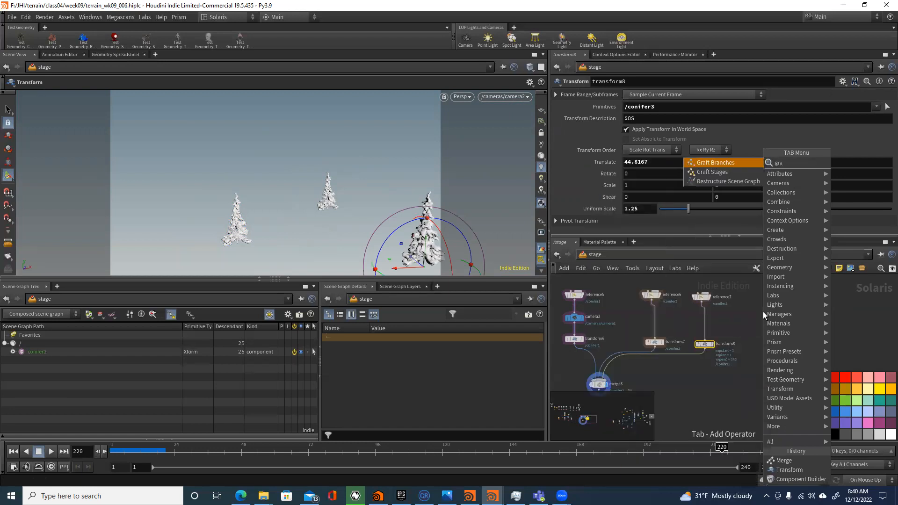
{"action": "key", "text": "Down"}
{"action": "key", "text": "Return"}
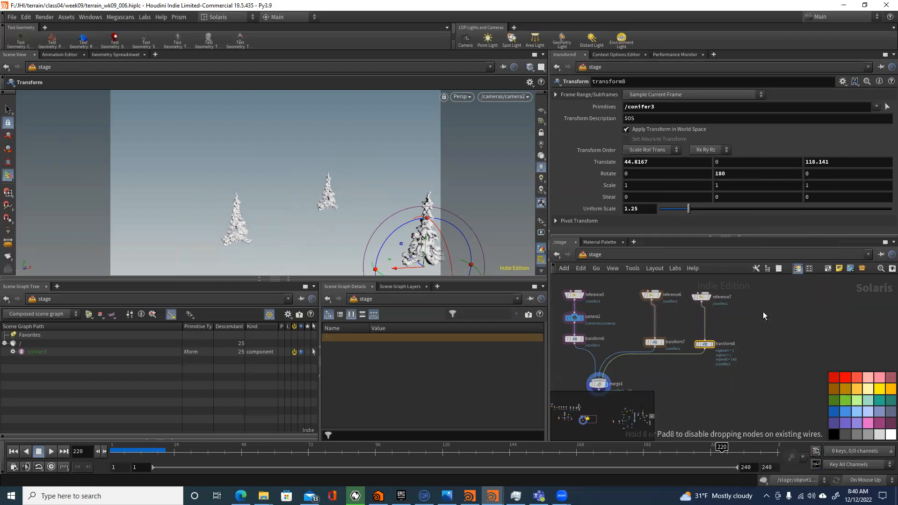
{"action": "left_click", "coordinate": [762, 312]}
{"action": "left_click_drag", "start_coordinate": [763, 312], "coordinate": [761, 332]}
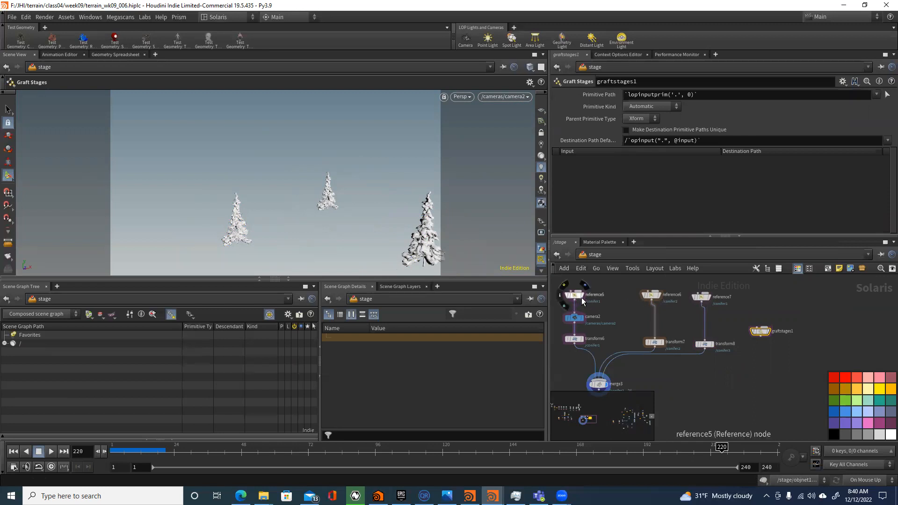
Step: Delete reference6 and reference7, and place the Graft Stages node above transform7 in their place
{"action": "left_click_drag", "start_coordinate": [629, 283], "coordinate": [730, 368]}
{"action": "left_click_drag", "start_coordinate": [740, 322], "coordinate": [647, 285]}
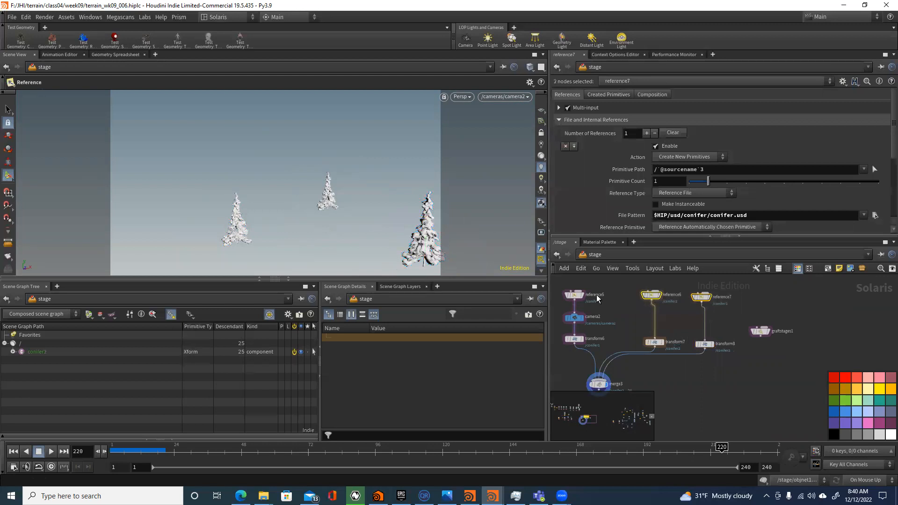
{"action": "key", "text": "Delete"}
{"action": "left_click", "coordinate": [573, 296]}
{"action": "left_click_drag", "start_coordinate": [755, 327], "coordinate": [656, 309]}
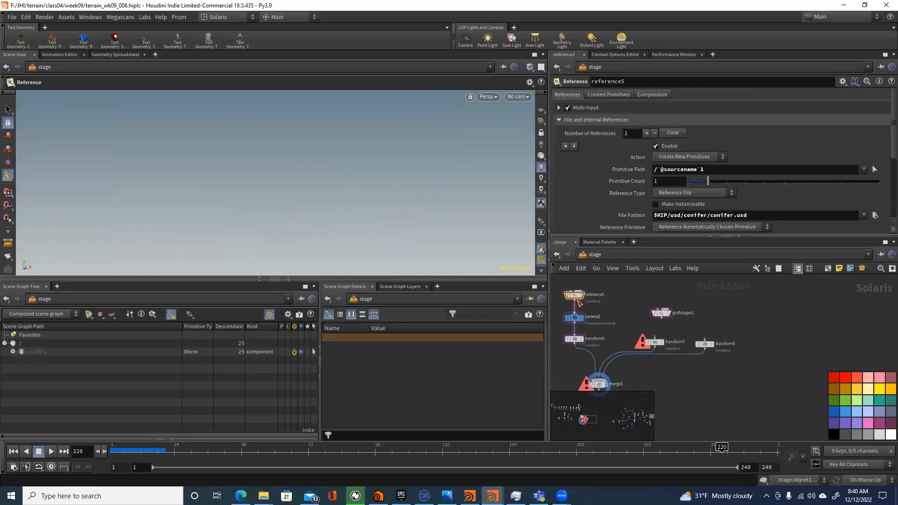
Step: Wire reference5 into graftstages1 as the grafted input, display the node and expand its primitive in the scene graph
{"action": "left_click", "coordinate": [584, 341]}
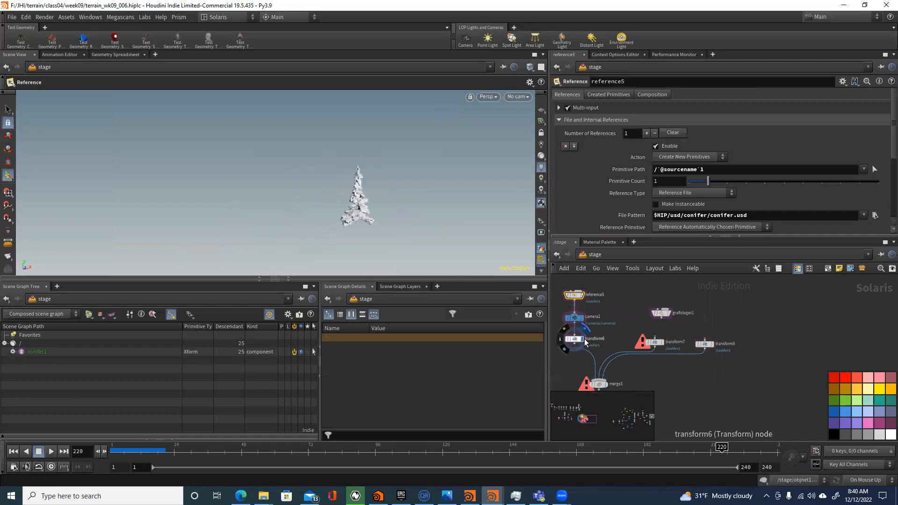
{"action": "left_click_drag", "start_coordinate": [574, 301], "coordinate": [661, 309]}
{"action": "left_click", "coordinate": [673, 319]}
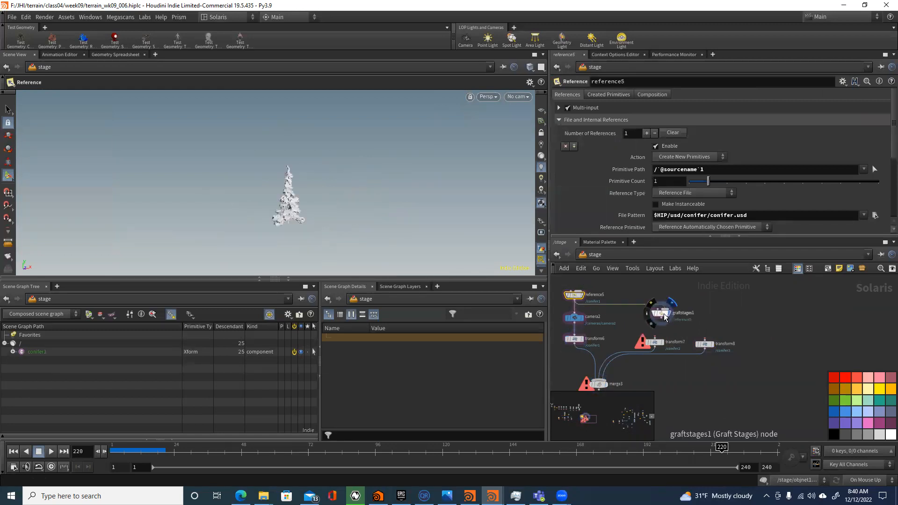
{"action": "left_click", "coordinate": [665, 317]}
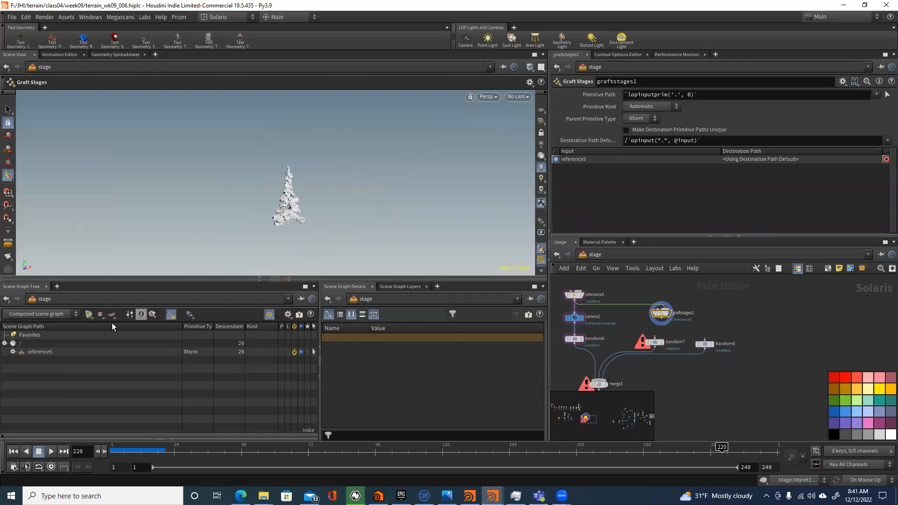
{"action": "left_click", "coordinate": [13, 352]}
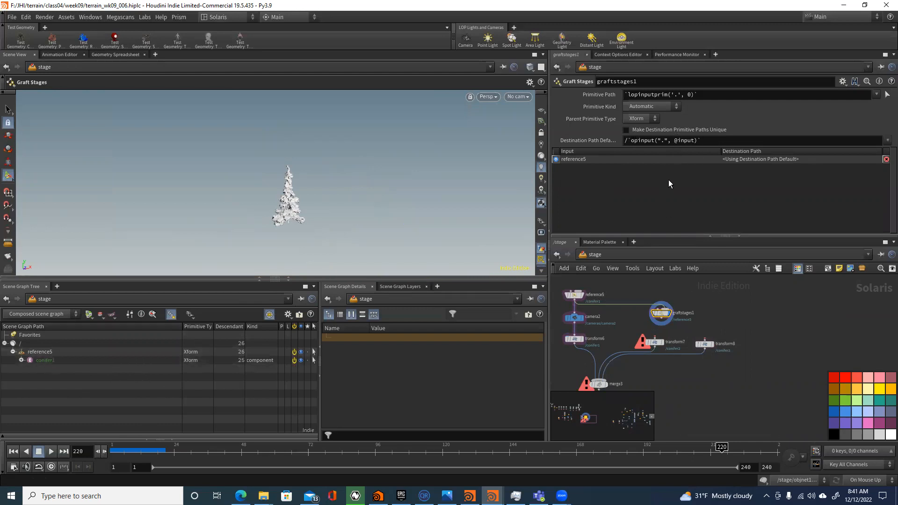
Step: Set graftstages1's default destination path to /connifer1
{"action": "left_click_drag", "start_coordinate": [628, 140], "coordinate": [790, 161]}
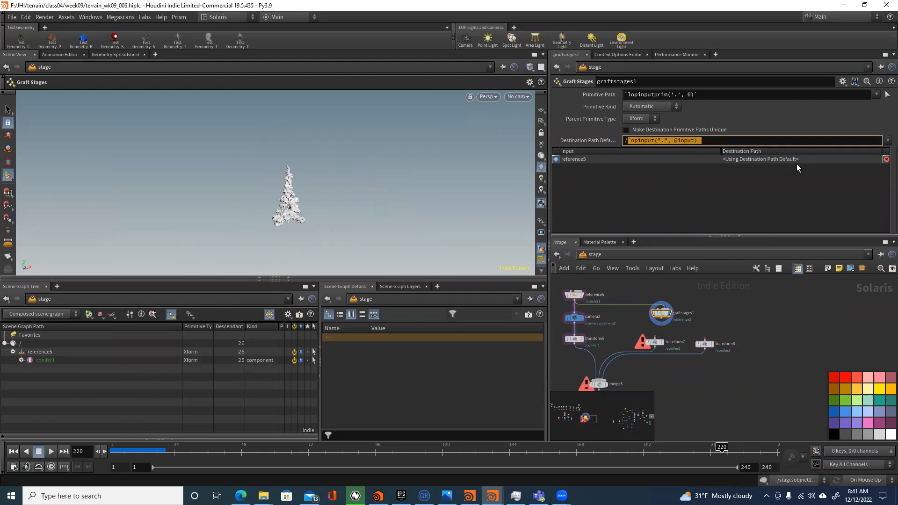
{"action": "type", "text": "connifer1"}
{"action": "key", "text": "Return"}
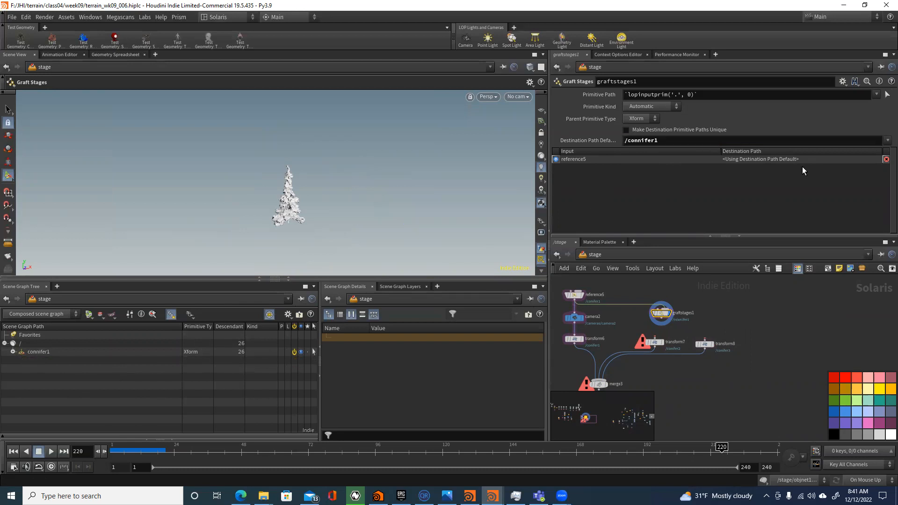
Step: Set graftstages1's default destination path to /tree1
{"action": "double_click", "coordinate": [634, 141]}
{"action": "type", "text": "tre"}
{"action": "type", "text": "e1"}
{"action": "key", "text": "Return"}
Step: Remove the trailing 1 from reference5's primitive path, and return to graftstages1 to inspect tree1 in the scene graph
{"action": "left_click", "coordinate": [571, 295]}
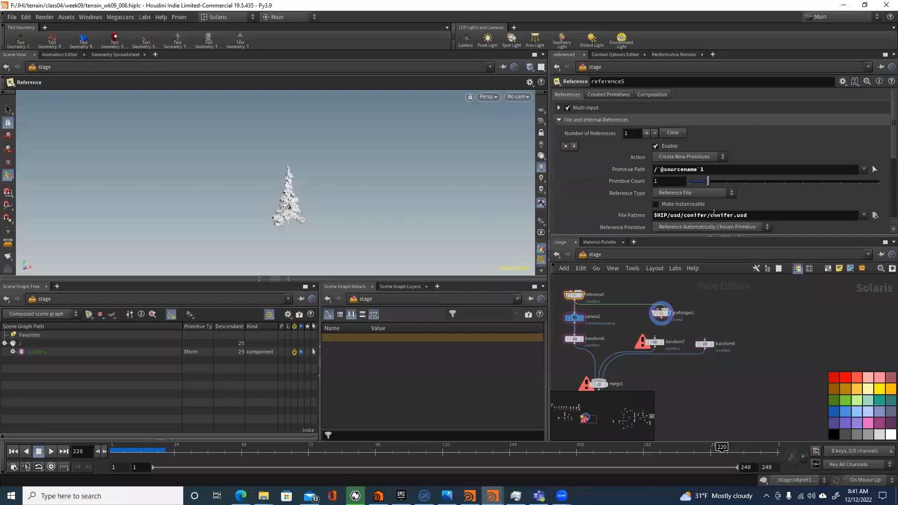
{"action": "double_click", "coordinate": [700, 170]}
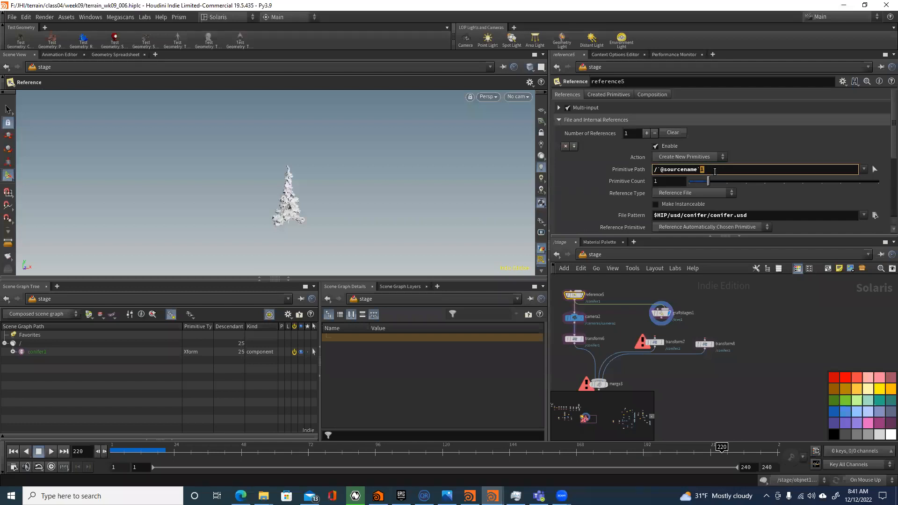
{"action": "key", "text": "BackSpace"}
{"action": "key", "text": "Return"}
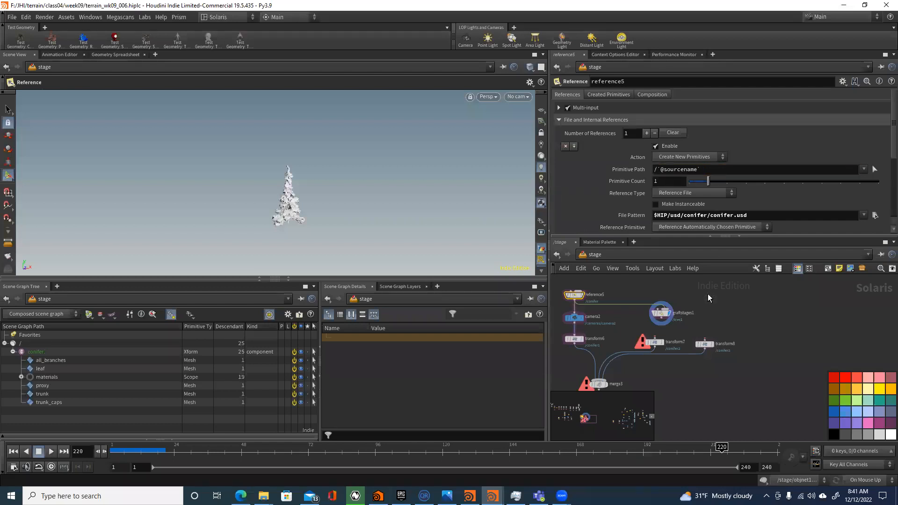
{"action": "left_click", "coordinate": [667, 319]}
{"action": "left_click", "coordinate": [18, 353]}
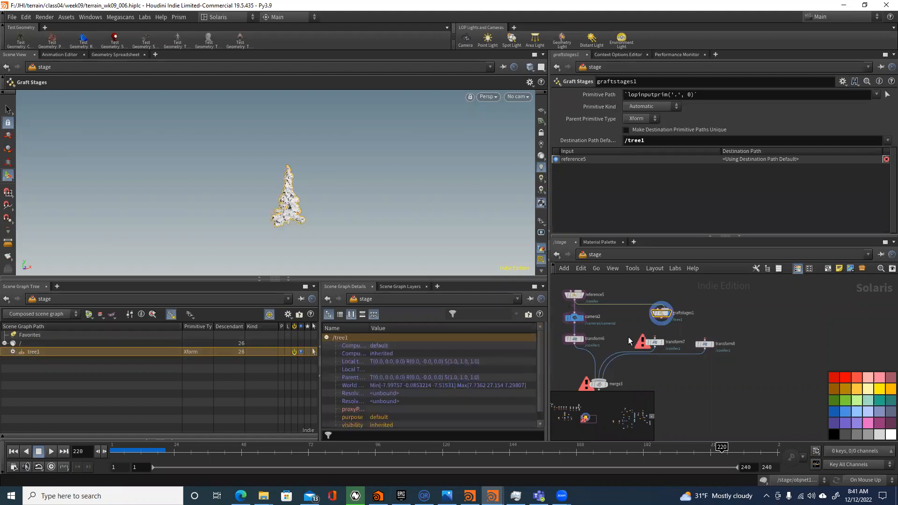
Step: Move transform7 and transform8 down out of the way, below merge3
{"action": "left_click_drag", "start_coordinate": [617, 335], "coordinate": [750, 369]}
{"action": "left_click_drag", "start_coordinate": [709, 345], "coordinate": [702, 421]}
{"action": "left_click_drag", "start_coordinate": [683, 349], "coordinate": [653, 308]}
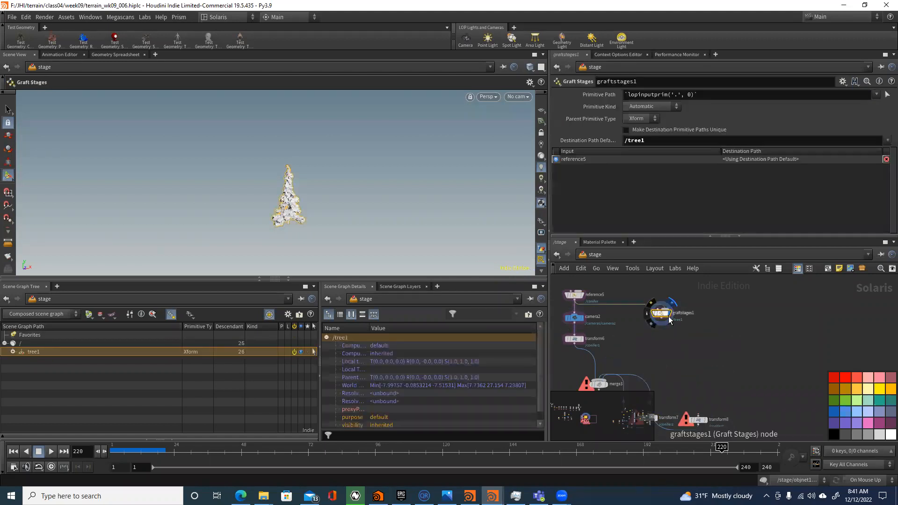
Step: Duplicate graftstages1 twice and line the copies up in a row beside the original
{"action": "key", "text": "ctrl+c"}
{"action": "key", "text": "ctrl+v"}
{"action": "key", "text": "ctrl+v"}
{"action": "left_click_drag", "start_coordinate": [654, 332], "coordinate": [643, 331]}
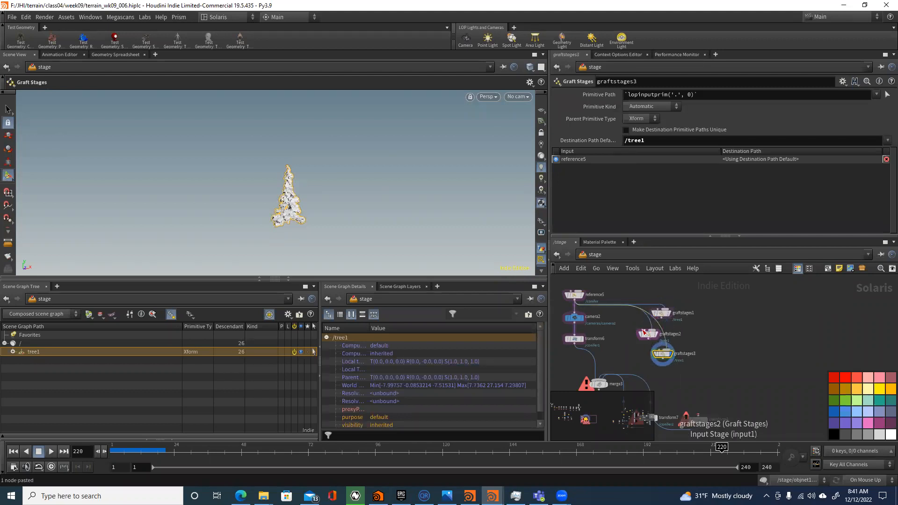
{"action": "left_click", "coordinate": [639, 329]}
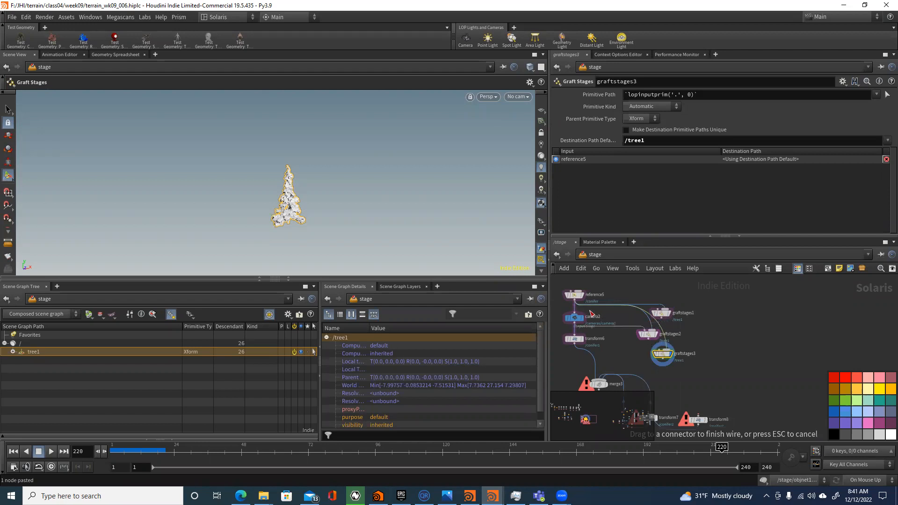
{"action": "key", "text": "Escape"}
{"action": "left_click_drag", "start_coordinate": [647, 334], "coordinate": [706, 317]}
{"action": "left_click_drag", "start_coordinate": [663, 354], "coordinate": [748, 326]}
Step: Set the default destination path to /tree2 on graftstages2 and /tree3 on graftstages3
{"action": "left_click", "coordinate": [702, 317]}
{"action": "left_click_drag", "start_coordinate": [640, 144], "coordinate": [644, 145]}
{"action": "left_click", "coordinate": [742, 327]}
{"action": "left_click_drag", "start_coordinate": [642, 140], "coordinate": [661, 154]}
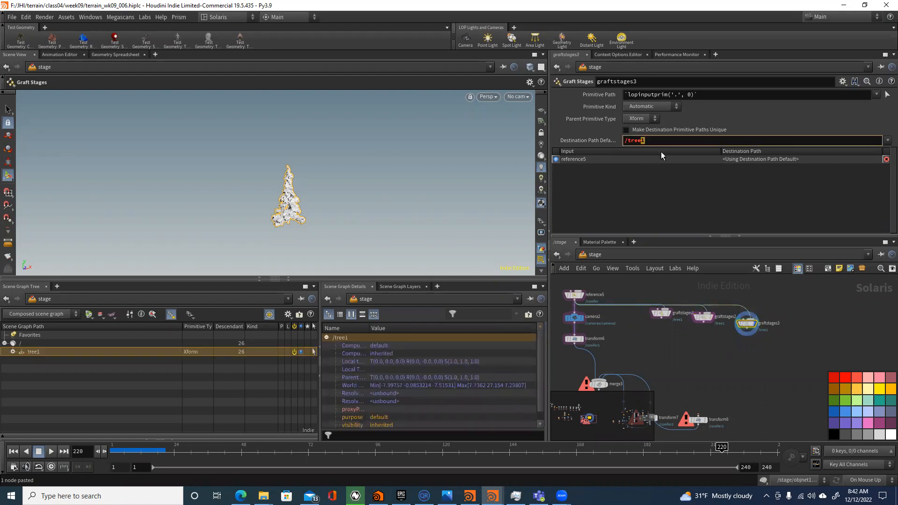
{"action": "left_click", "coordinate": [706, 353]}
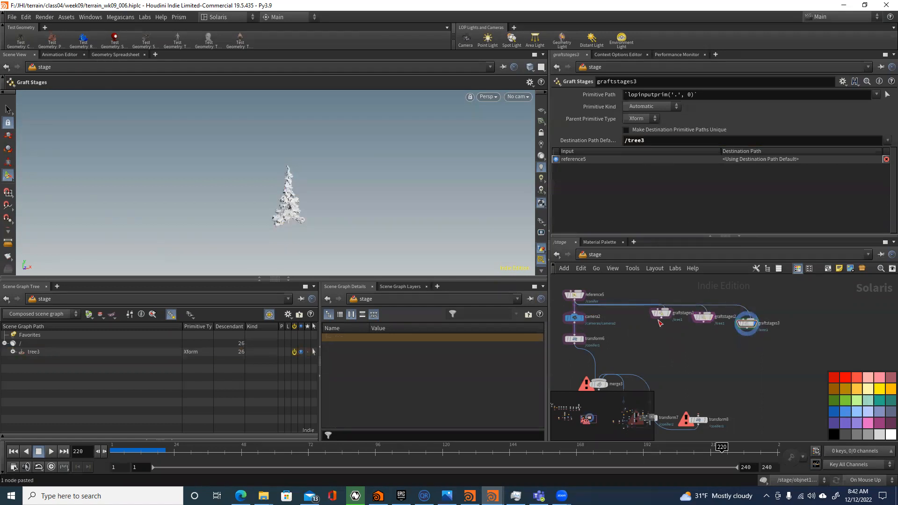
Step: Try wiring reference5 into graftstages1's base stage input as well, and inspect the resulting hierarchy in the scene graph
{"action": "middle_click_drag", "start_coordinate": [632, 317], "coordinate": [657, 327]}
{"action": "left_click_drag", "start_coordinate": [684, 323], "coordinate": [598, 310]}
{"action": "left_click", "coordinate": [660, 354]}
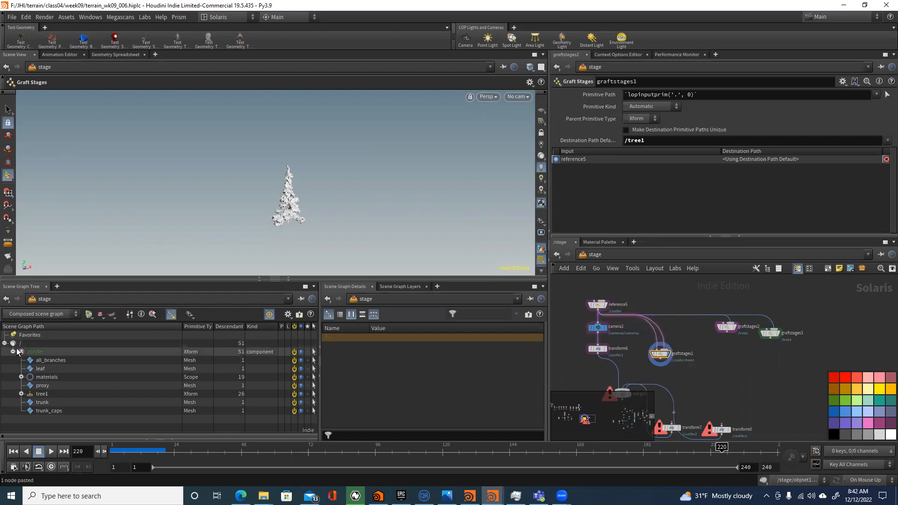
{"action": "left_click", "coordinate": [14, 352]}
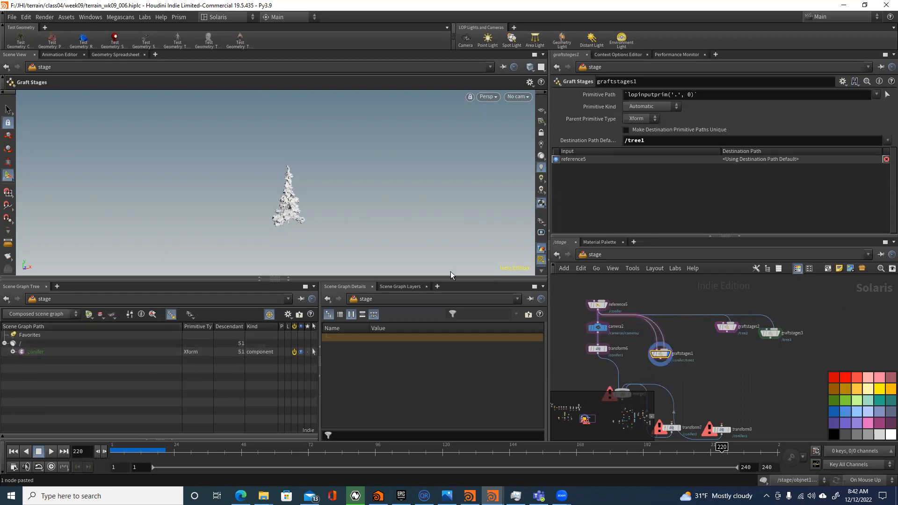
Step: Enable Make Destination Primitive Paths Unique on graftstages1 and cut the extra wire from reference5
{"action": "left_click", "coordinate": [639, 130]}
{"action": "key", "text": "y"}
{"action": "left_click_drag", "start_coordinate": [649, 339], "coordinate": [660, 338]}
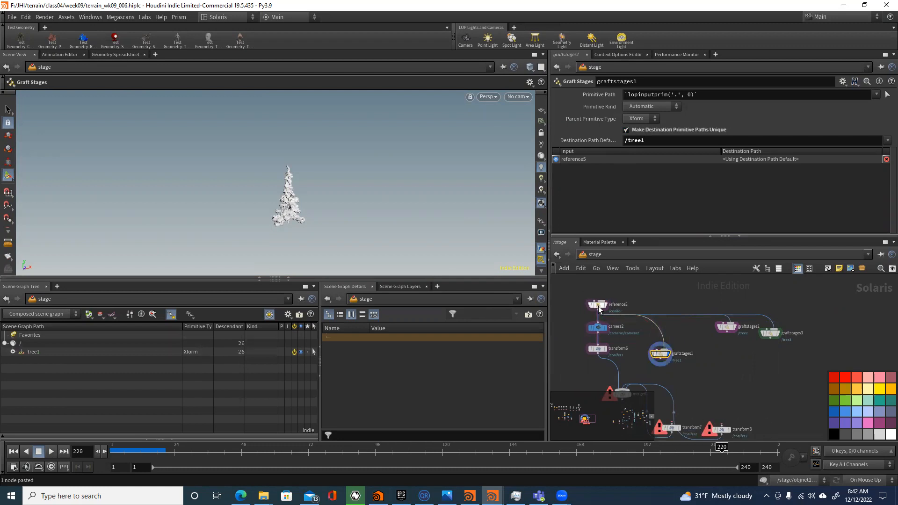
{"action": "left_click_drag", "start_coordinate": [599, 305], "coordinate": [646, 299]}
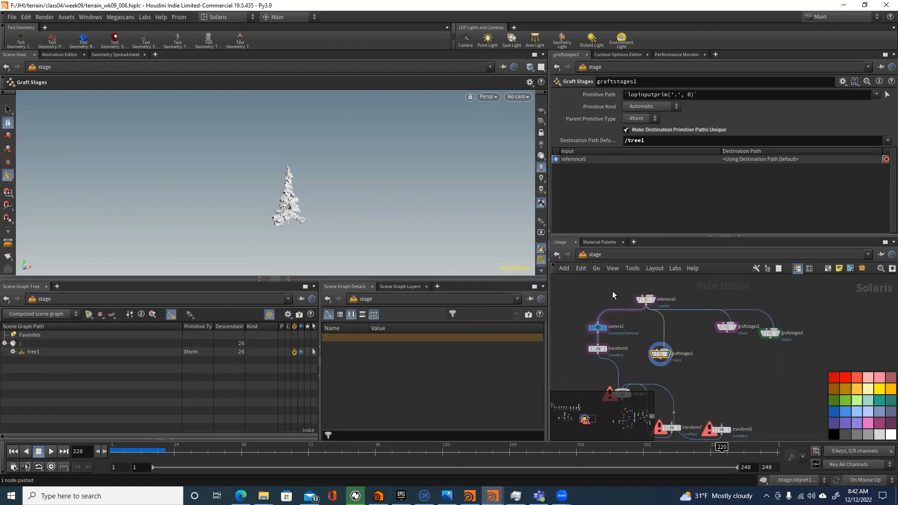
{"action": "key", "text": "Tab"}
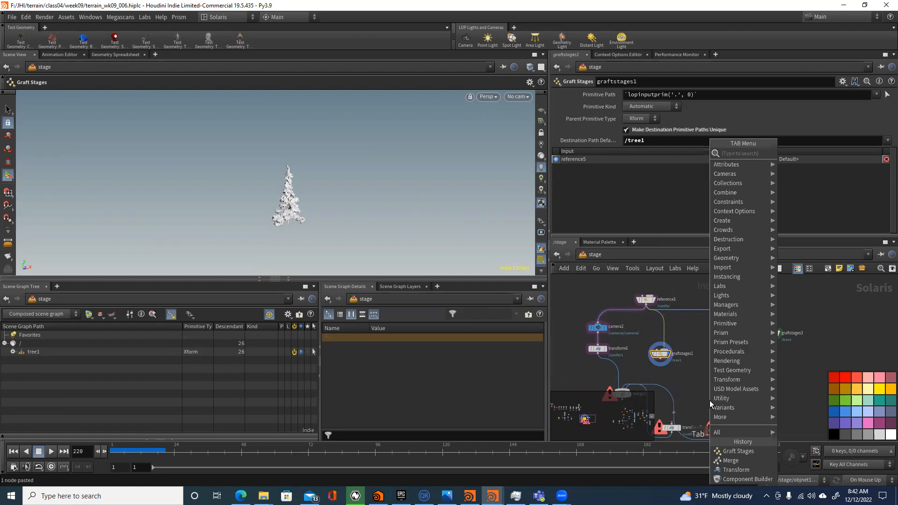
{"action": "type", "text": "sta"}
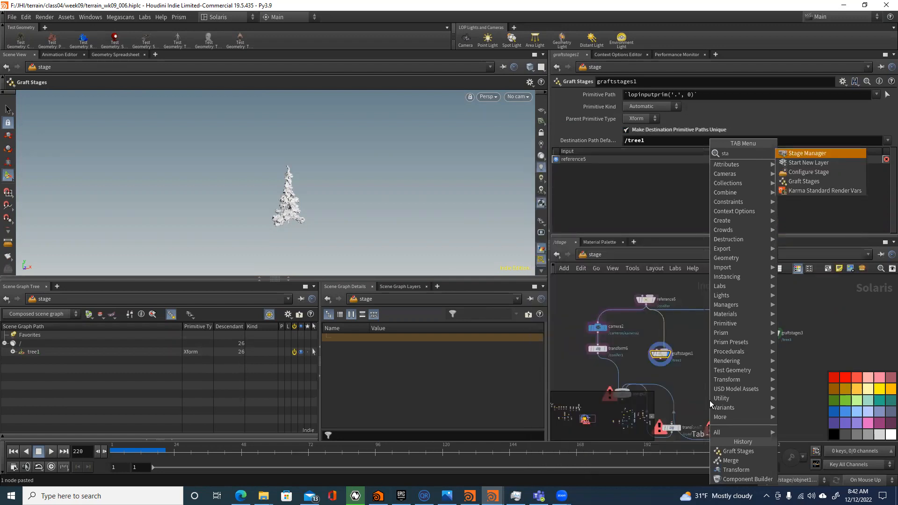
{"action": "left_click", "coordinate": [627, 336]}
{"action": "left_click_drag", "start_coordinate": [649, 304], "coordinate": [600, 306]}
Step: Realign graftstages1 with its copies, then wire graftstages1 into transform7 and graftstages2 into transform8, with the transforms placed beneath them
{"action": "left_click_drag", "start_coordinate": [666, 356], "coordinate": [683, 331]}
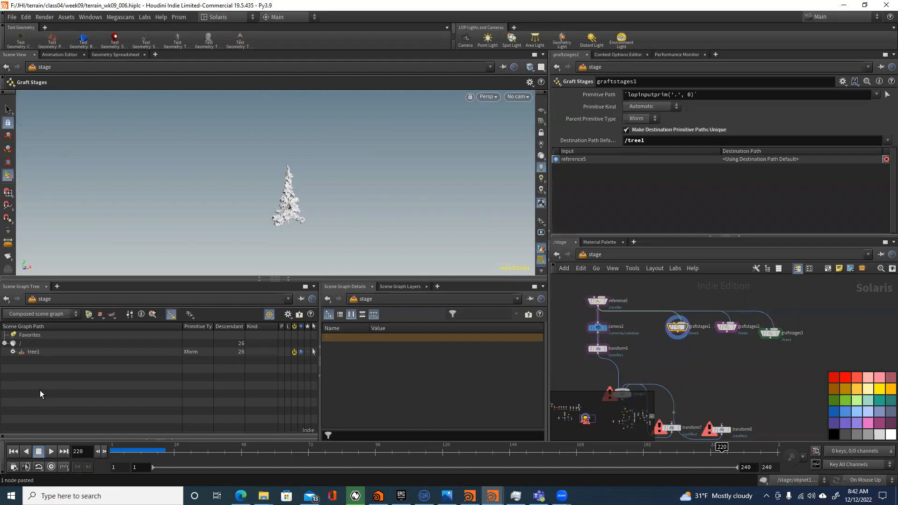
{"action": "middle_click_drag", "start_coordinate": [679, 365], "coordinate": [694, 324]}
{"action": "left_click_drag", "start_coordinate": [686, 386], "coordinate": [687, 327]}
{"action": "left_click_drag", "start_coordinate": [687, 322], "coordinate": [696, 300]}
{"action": "left_click", "coordinate": [692, 294]}
{"action": "left_click", "coordinate": [736, 385]}
{"action": "left_click", "coordinate": [741, 293]}
{"action": "left_click_drag", "start_coordinate": [737, 386], "coordinate": [750, 333]}
Step: Set transform7's primitives to /tree1
{"action": "left_click", "coordinate": [686, 326]}
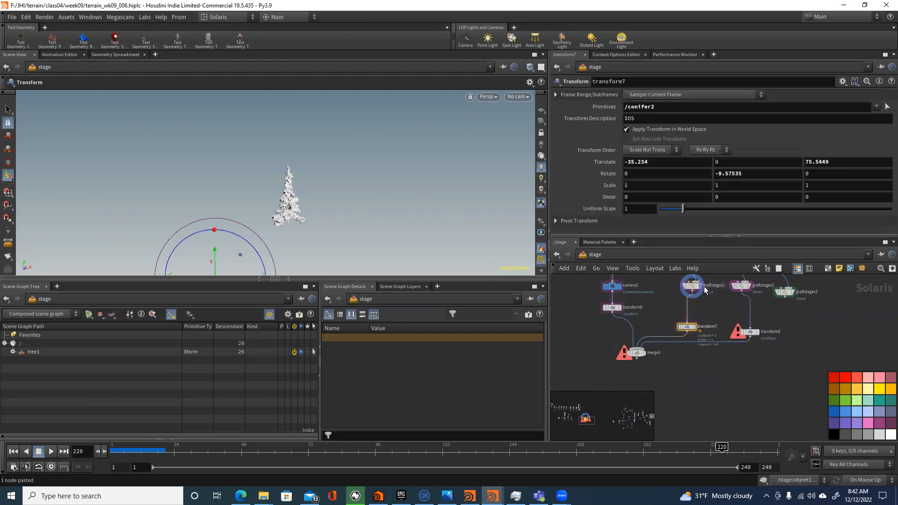
{"action": "left_click_drag", "start_coordinate": [628, 107], "coordinate": [736, 117]}
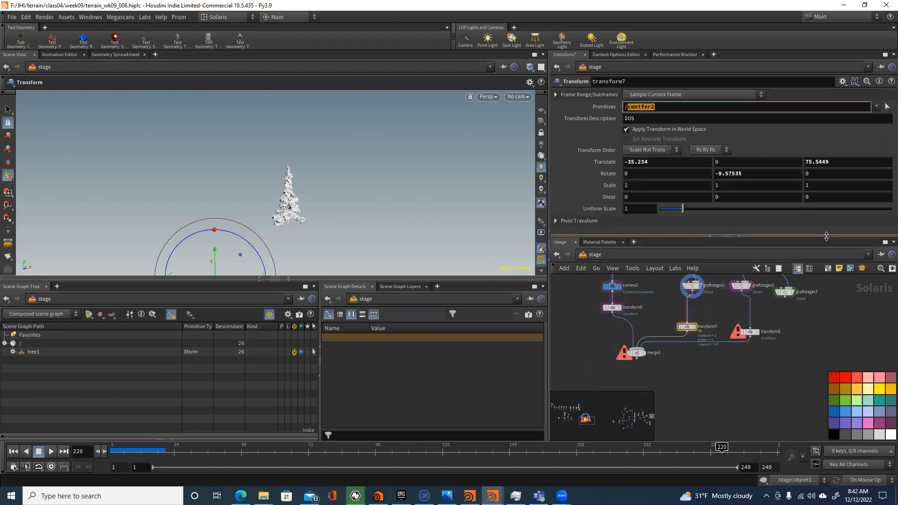
{"action": "type", "text": "tree1"}
{"action": "key", "text": "Return"}
Step: Set transform8's primitives to /tree2
{"action": "left_click_drag", "start_coordinate": [759, 355], "coordinate": [738, 327]}
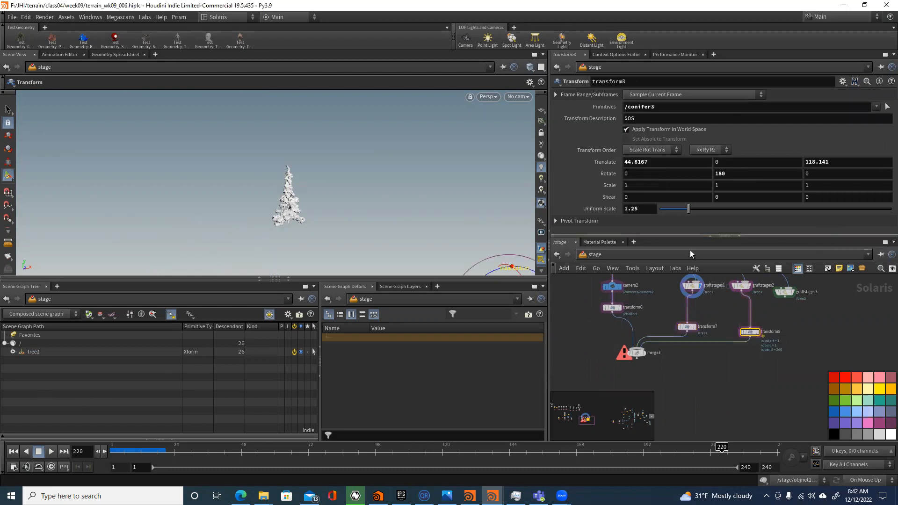
{"action": "triple_click", "coordinate": [627, 106]}
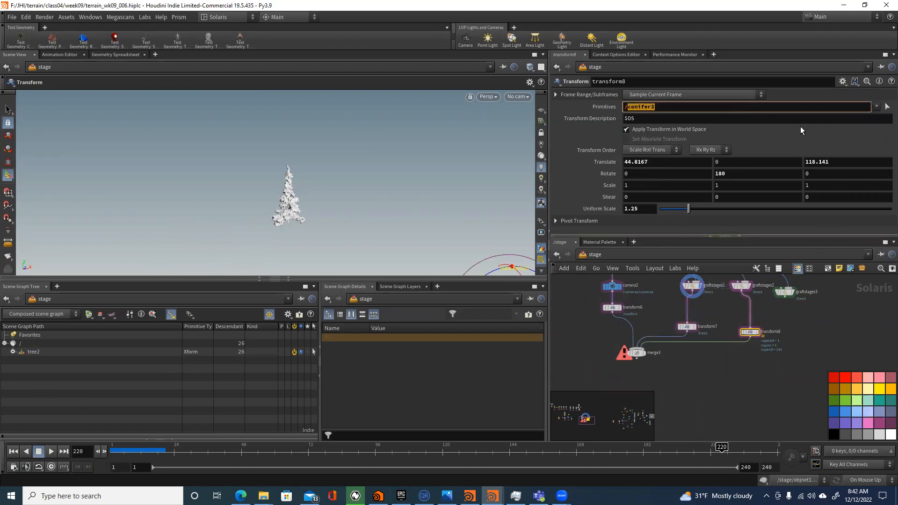
{"action": "type", "text": "/tree2"}
{"action": "key", "text": "Return"}
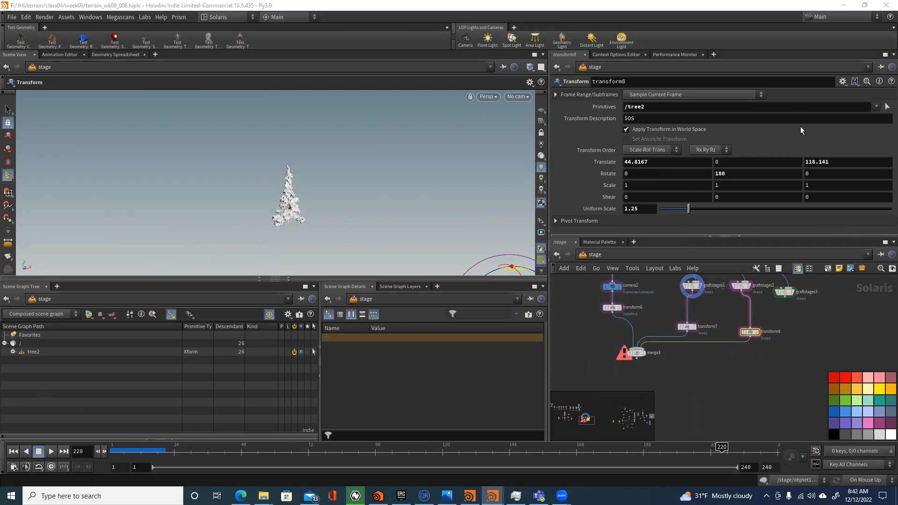
Step: Place reference5 above the Graft Stages nodes, cut its wire to camera2, and move camera2 up
{"action": "middle_click_drag", "start_coordinate": [646, 307], "coordinate": [653, 351]}
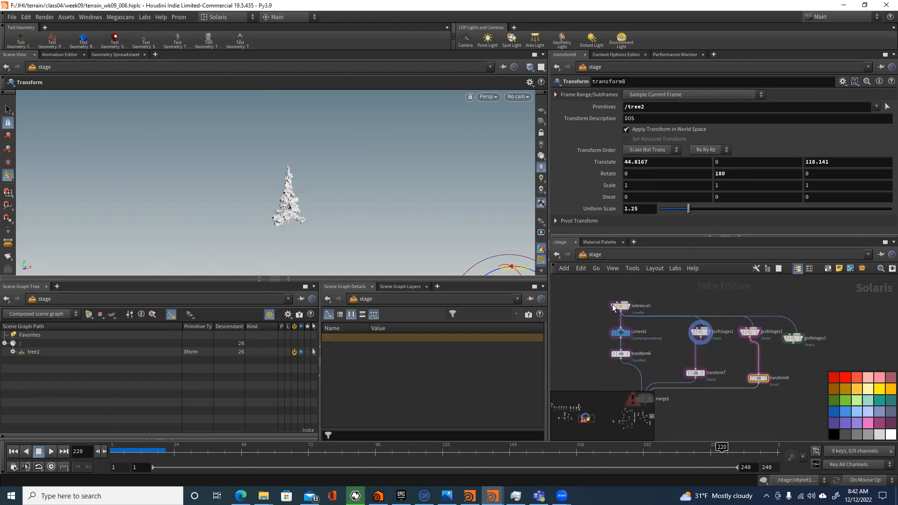
{"action": "mouse_move", "coordinate": [617, 307]}
{"action": "left_click_drag", "start_coordinate": [622, 307], "coordinate": [731, 295]}
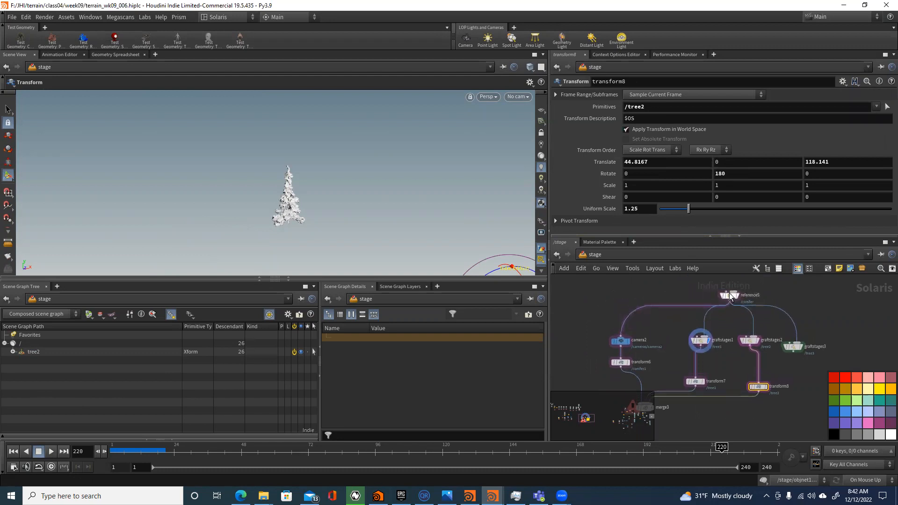
{"action": "key", "text": "y"}
{"action": "mouse_move", "coordinate": [650, 321]}
{"action": "left_mouse_down"}
{"action": "mouse_move", "coordinate": [661, 336]}
{"action": "mouse_move", "coordinate": [621, 311]}
{"action": "left_mouse_up"}
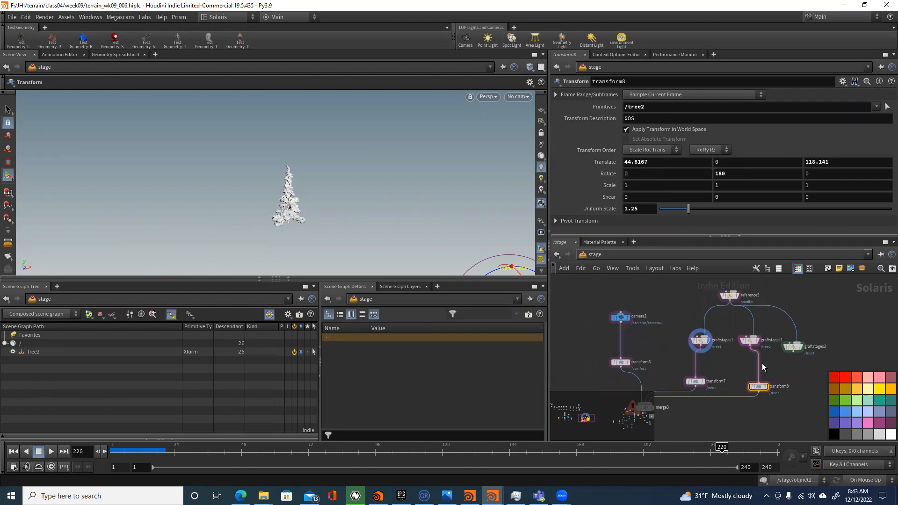
Step: Pull transform6 out from between camera2 and merge3, place it beneath graftstages3, and wire graftstages3 into it
{"action": "mouse_move", "coordinate": [621, 358]}
{"action": "left_mouse_down"}
{"action": "mouse_move", "coordinate": [655, 354]}
{"action": "mouse_move", "coordinate": [625, 349]}
{"action": "left_mouse_up"}
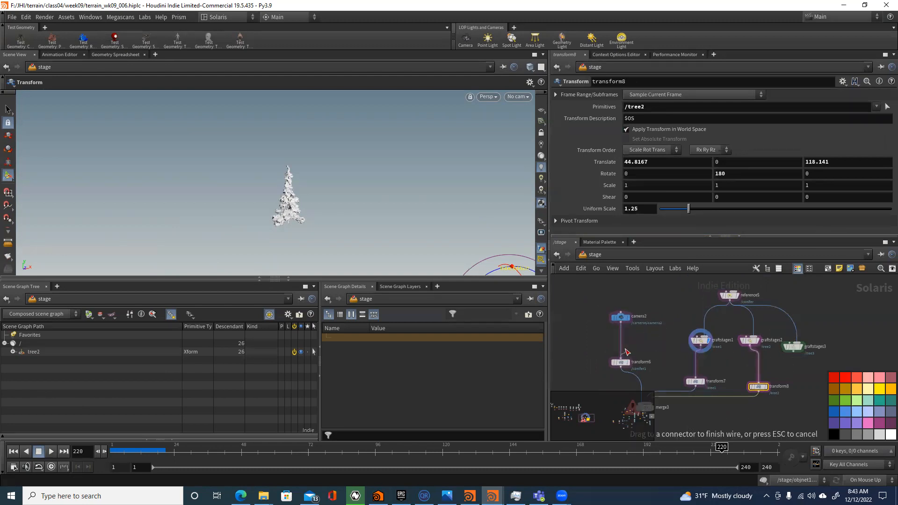
{"action": "left_click_drag", "start_coordinate": [621, 363], "coordinate": [797, 390]}
{"action": "left_click", "coordinate": [794, 352]}
{"action": "left_click", "coordinate": [798, 385]}
{"action": "left_click", "coordinate": [793, 347]}
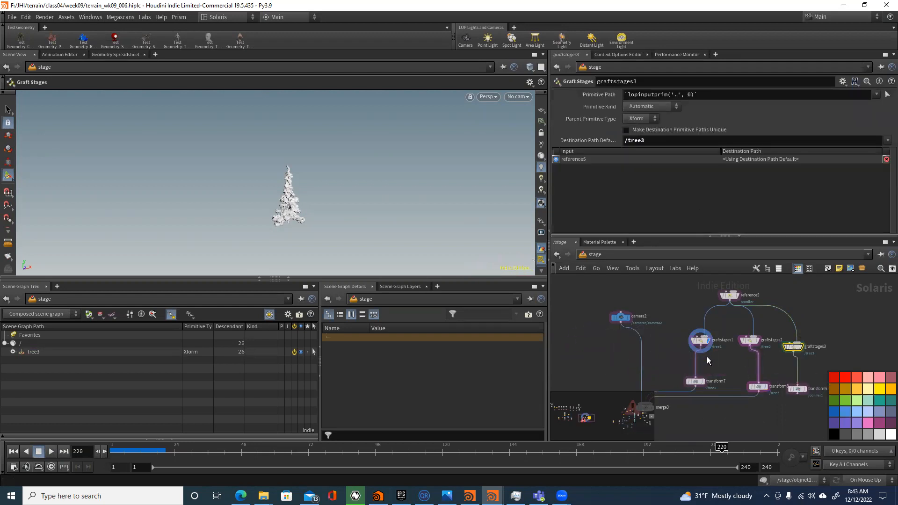
Step: Set transform6's primitives to /tree3
{"action": "middle_click_drag", "start_coordinate": [667, 368], "coordinate": [675, 333]}
{"action": "left_click", "coordinate": [698, 346]}
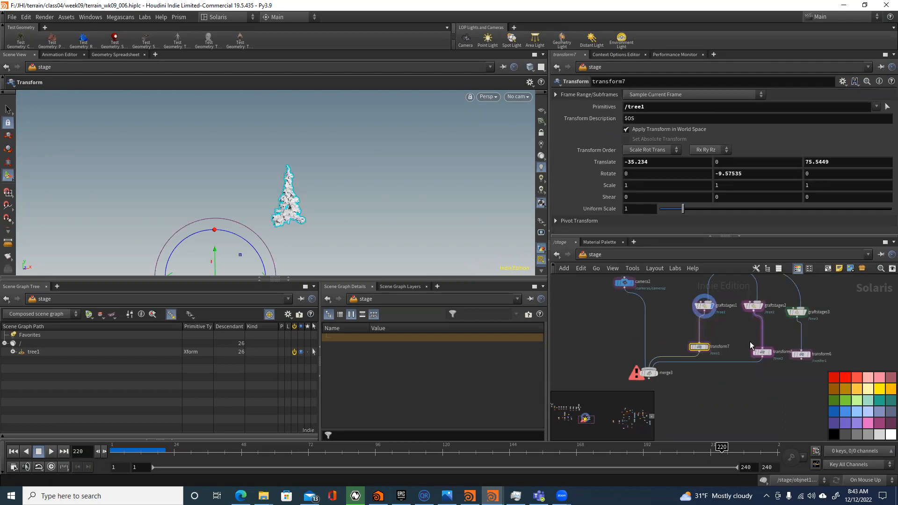
{"action": "left_click", "coordinate": [801, 354]}
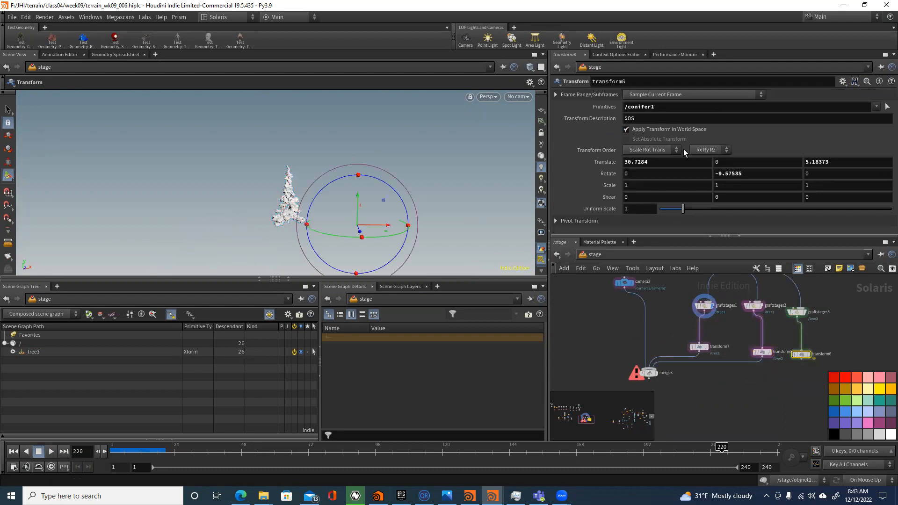
{"action": "double_click", "coordinate": [625, 108]}
{"action": "type", "text": "/tree2"}
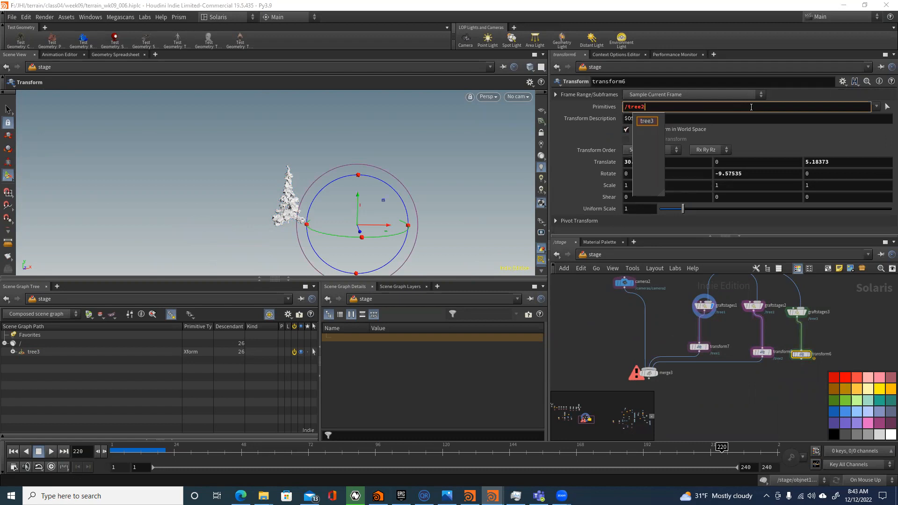
{"action": "key", "text": "BackSpace"}
{"action": "type", "text": "3"}
{"action": "key", "text": "Return"}
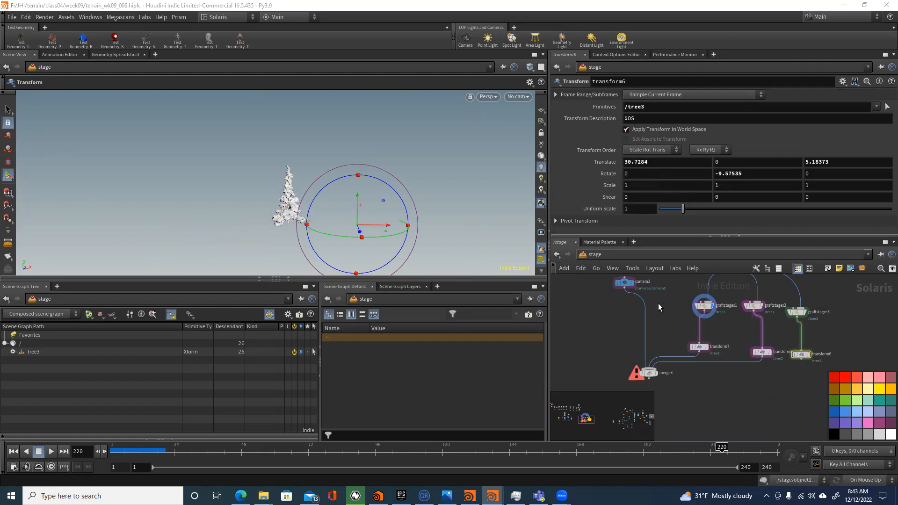
Step: Wire transform6 into merge3 and display the merge3 result
{"action": "left_click", "coordinate": [801, 360]}
{"action": "left_click", "coordinate": [655, 373]}
{"action": "left_click", "coordinate": [656, 374]}
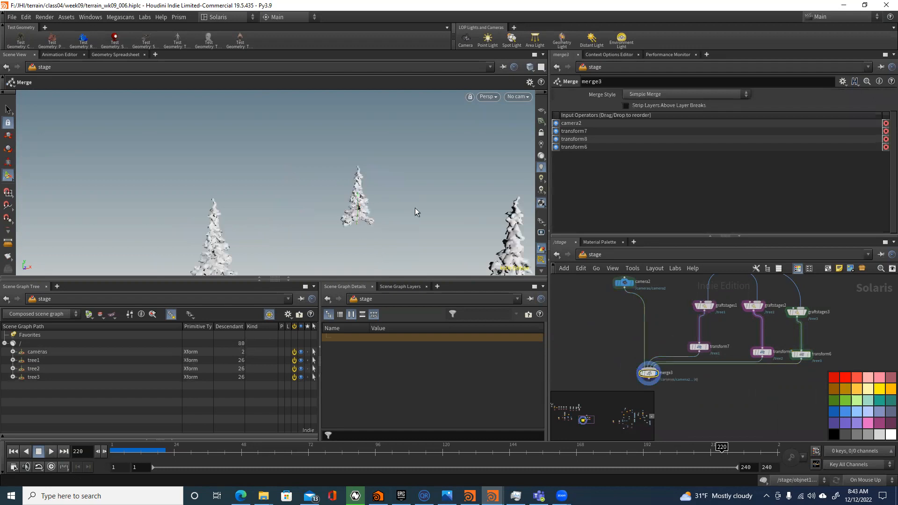
Step: Look through /cameras/camera2 and examine the tree1, tree2 and tree3 primitives in the scene graph, expanding tree1
{"action": "left_click", "coordinate": [511, 97]}
{"action": "left_click", "coordinate": [515, 111]}
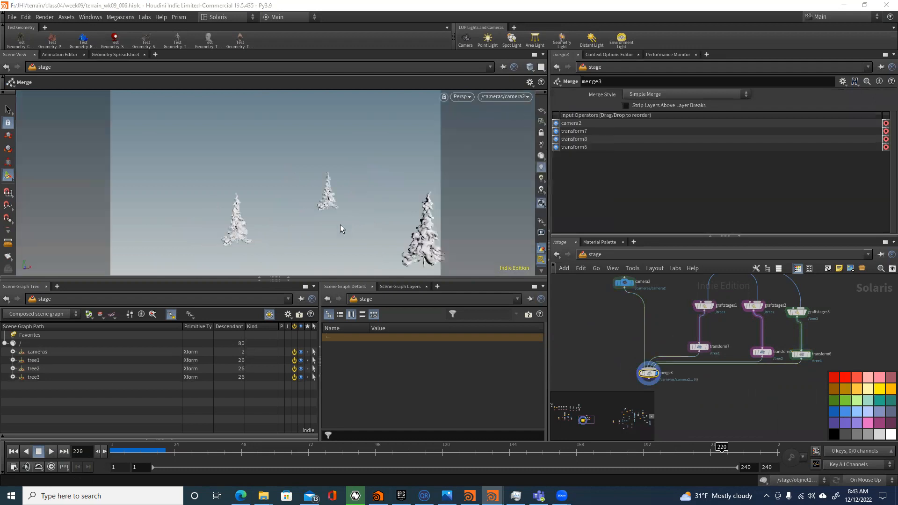
{"action": "left_click", "coordinate": [32, 360]}
{"action": "left_click", "coordinate": [31, 369]}
{"action": "left_click", "coordinate": [31, 377]}
{"action": "left_click", "coordinate": [12, 360]}
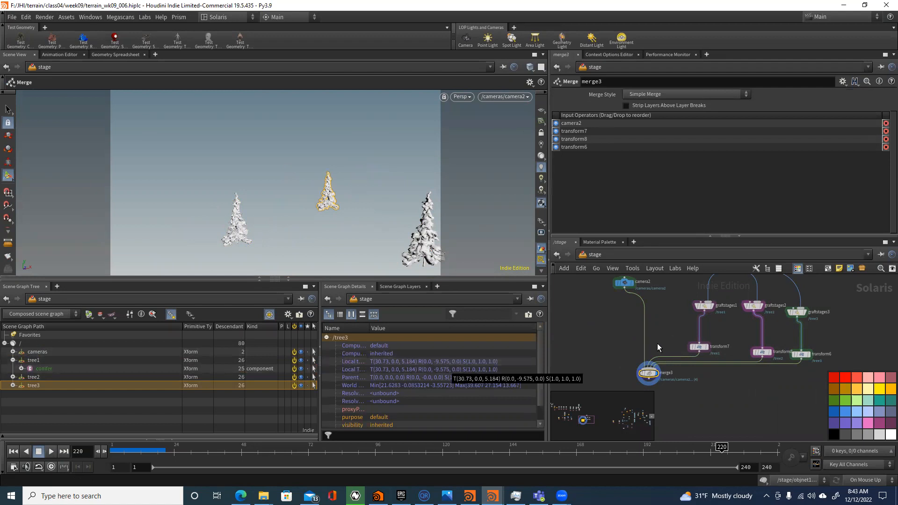
{"action": "middle_click_drag", "start_coordinate": [654, 325], "coordinate": [624, 355]}
{"action": "scroll", "coordinate": [624, 355], "scroll_direction": "down", "scroll_amount": 2}
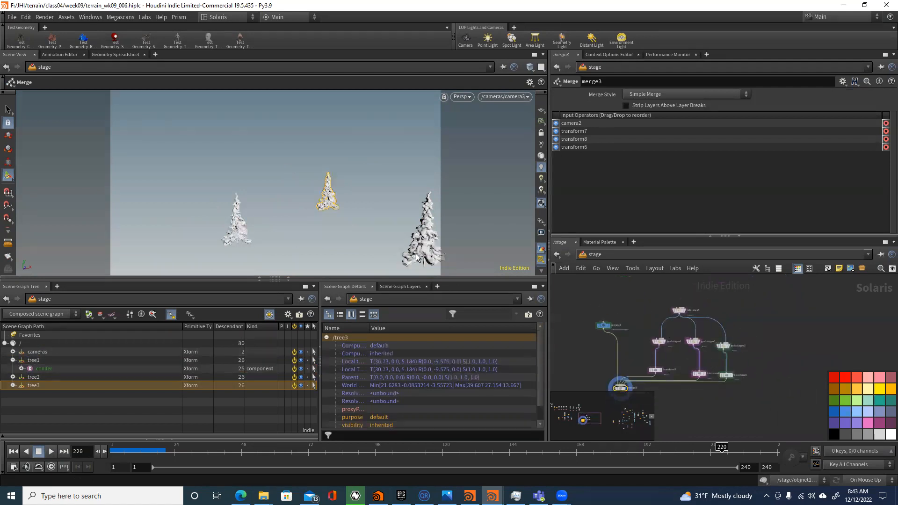
{"action": "middle_click_drag", "start_coordinate": [723, 393], "coordinate": [764, 378]}
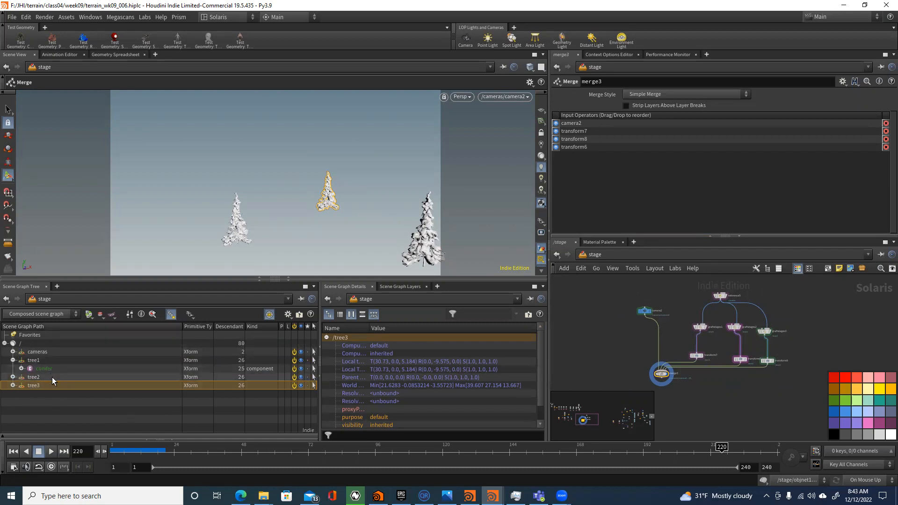
{"action": "middle_click_drag", "start_coordinate": [588, 371], "coordinate": [597, 353]}
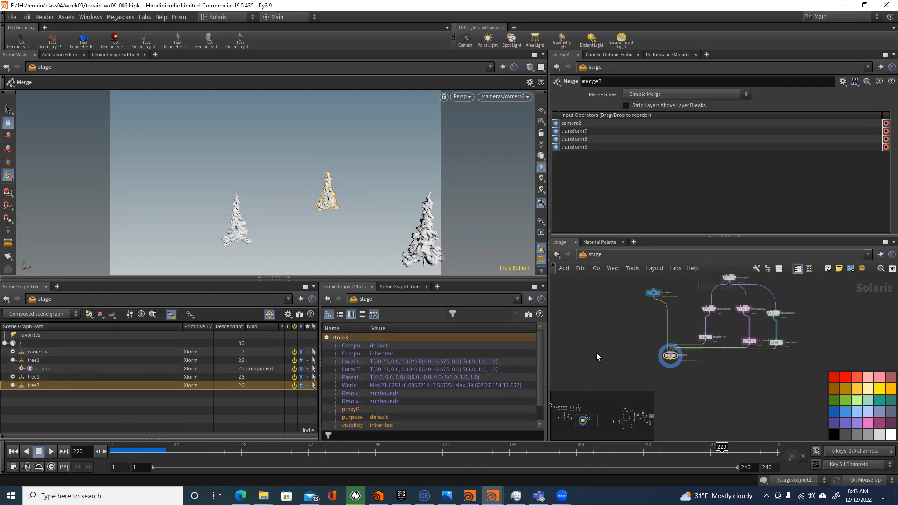